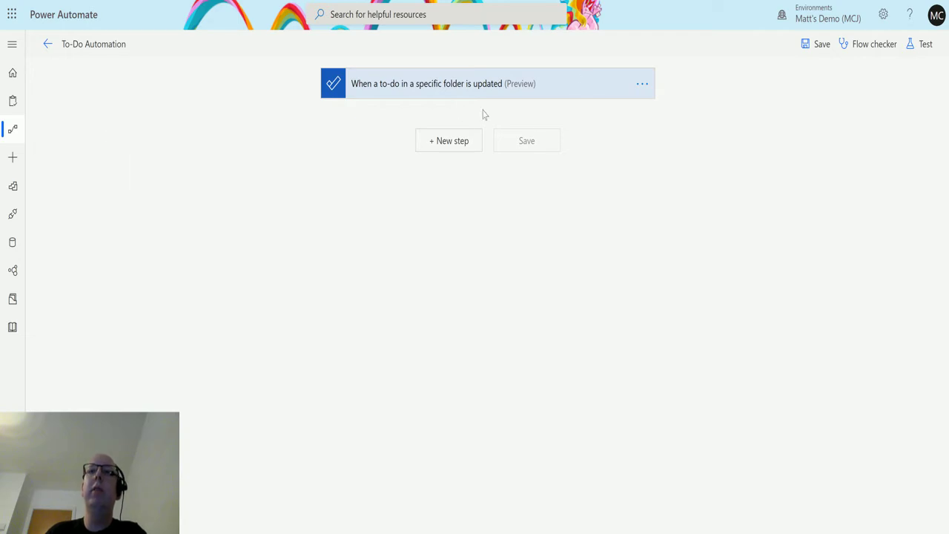
After checking the trigger's list, add the Microsoft To-Do (Business) 'Update to-do (preview)' action below it
left_click(544, 84)
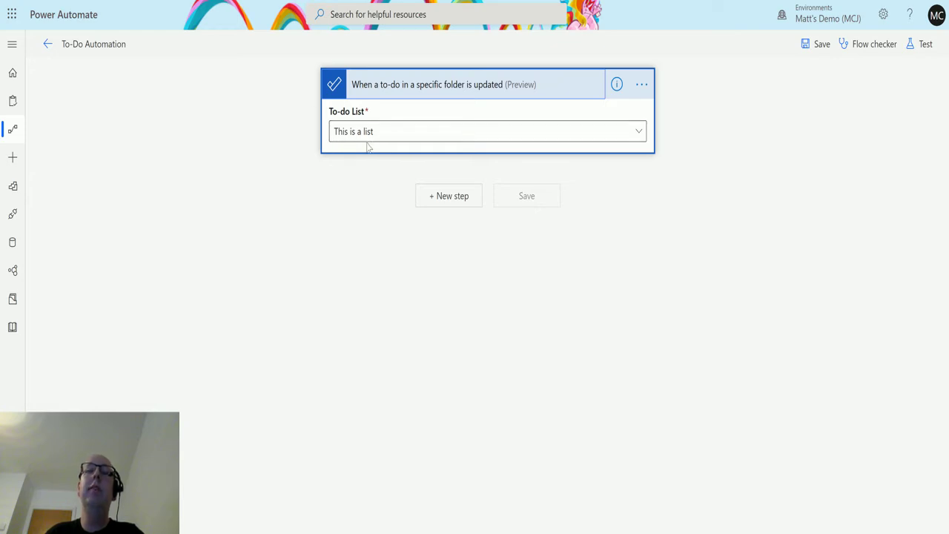
left_click(551, 88)
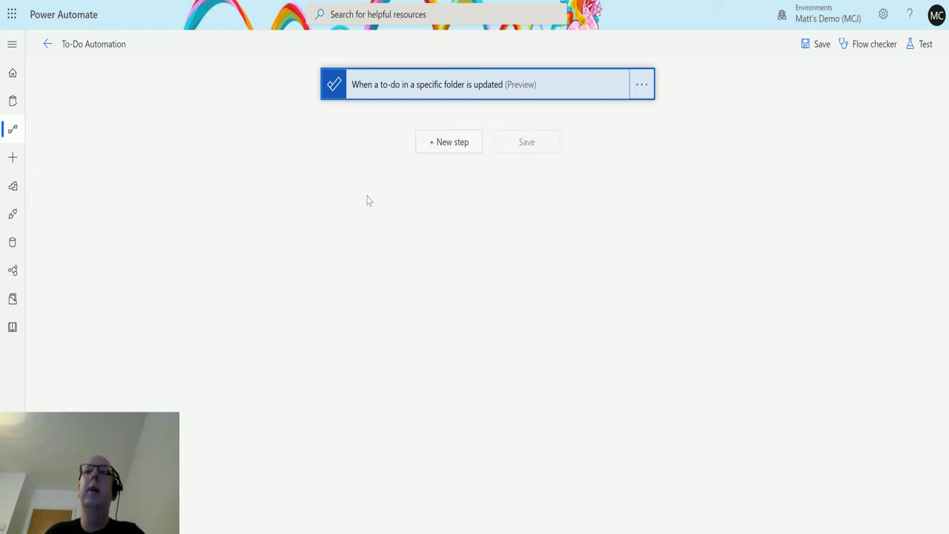
left_click(450, 146)
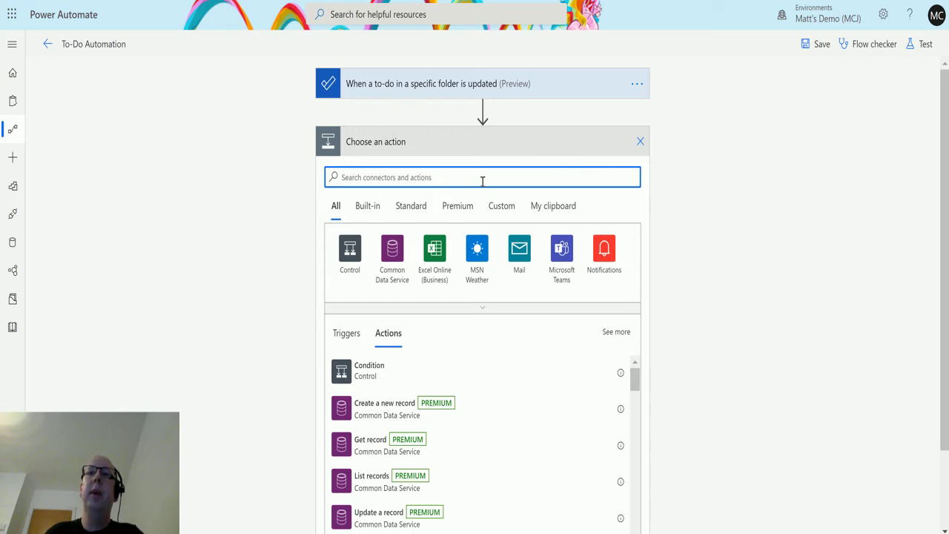
type("to-do")
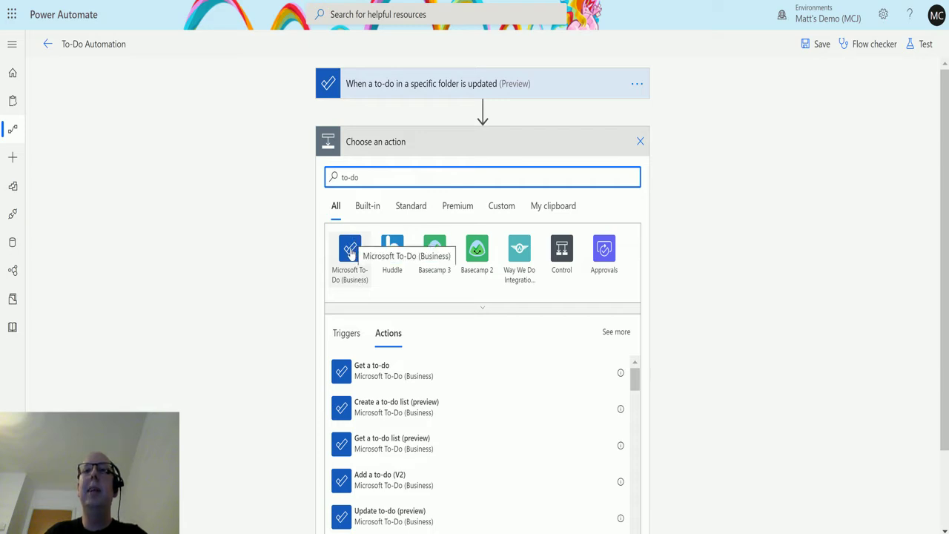
left_click(350, 250)
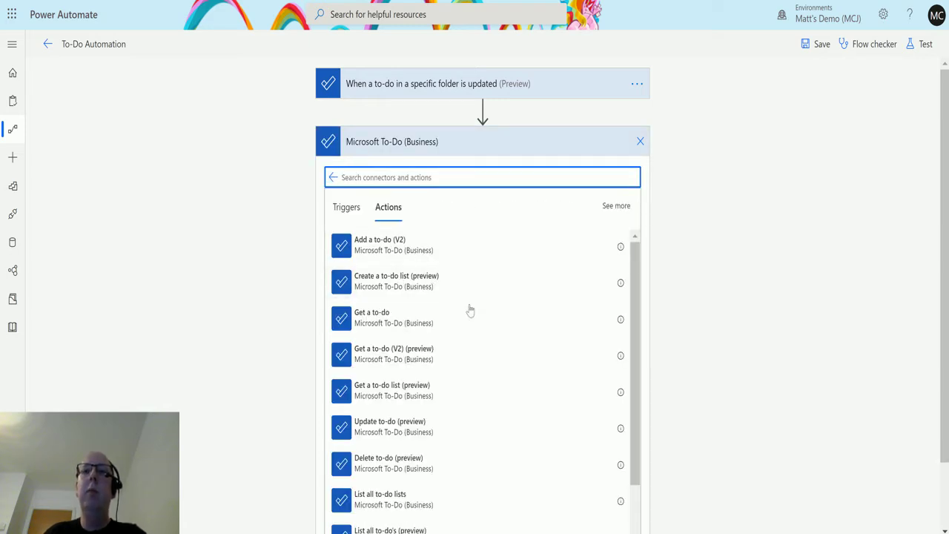
scroll(449, 300, "down", 1)
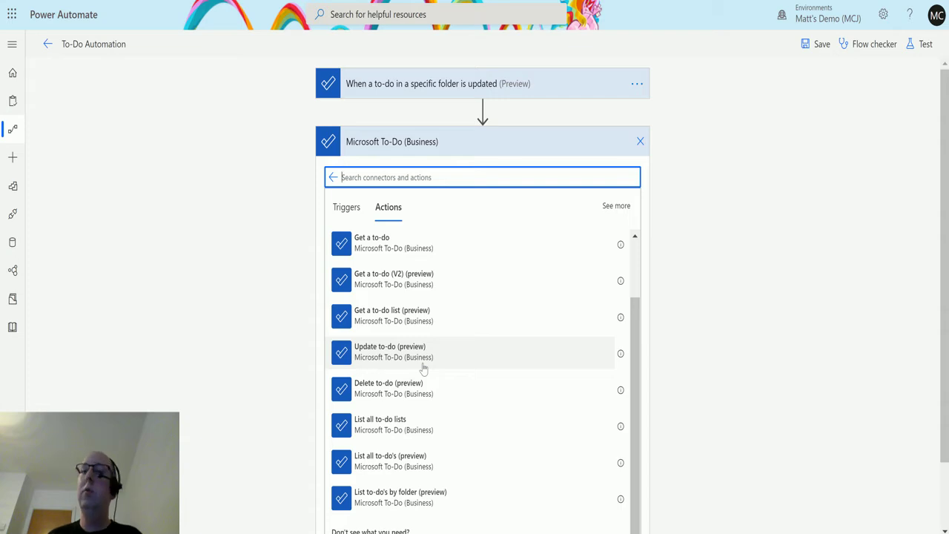
left_click(378, 356)
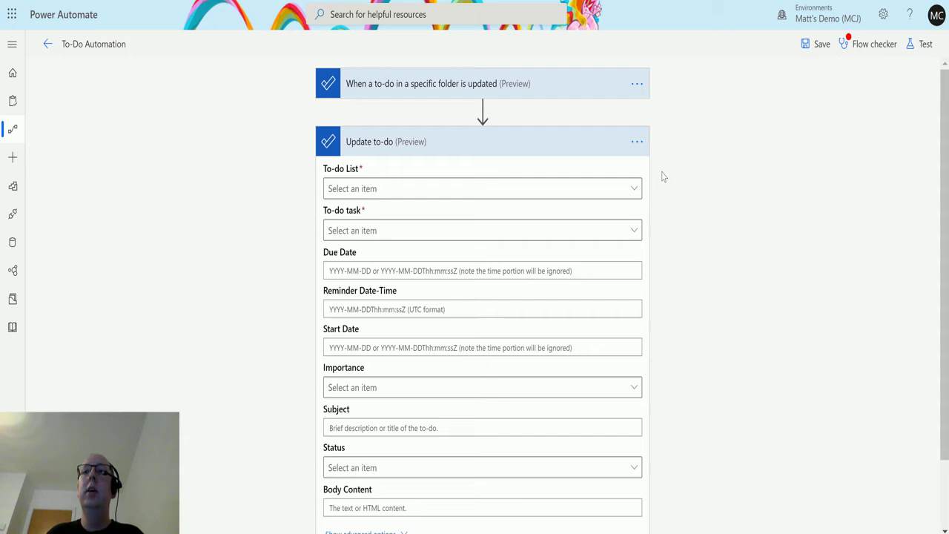
Point the Update to-do step at list 'This is a list' and task 'Power Automate Video Test'
left_click(632, 190)
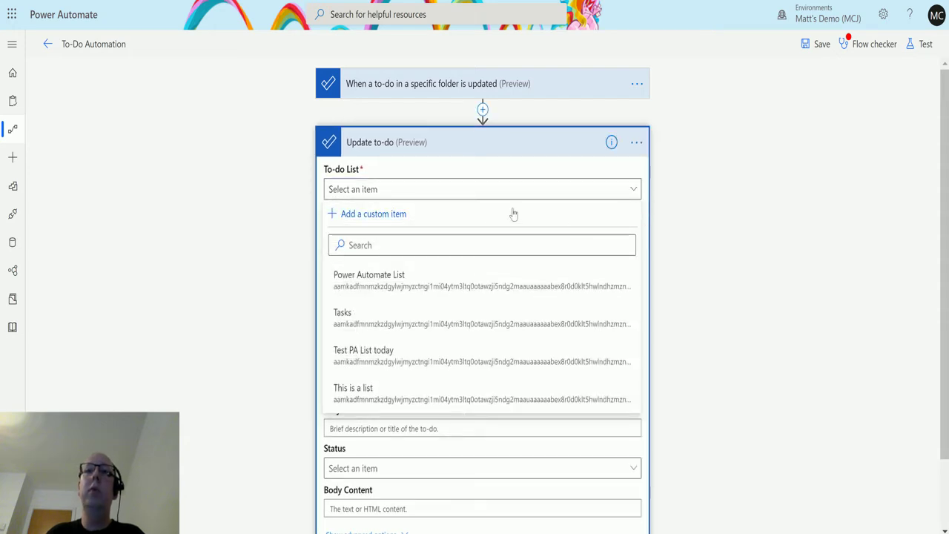
left_click(367, 391)
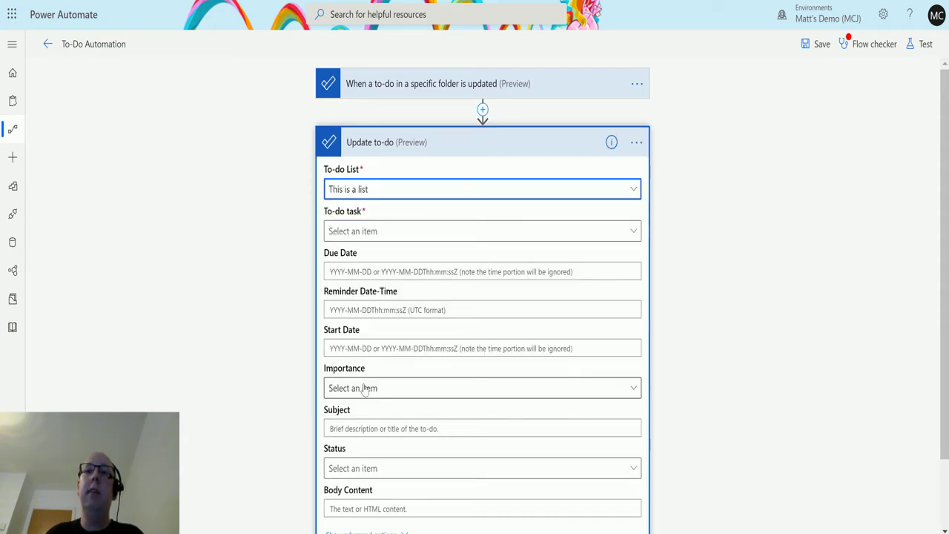
left_click(634, 232)
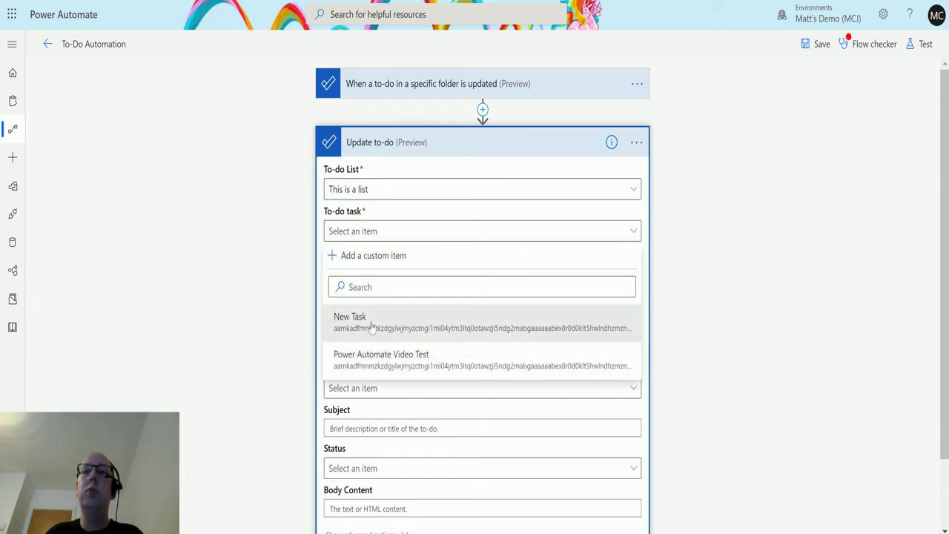
left_click(380, 363)
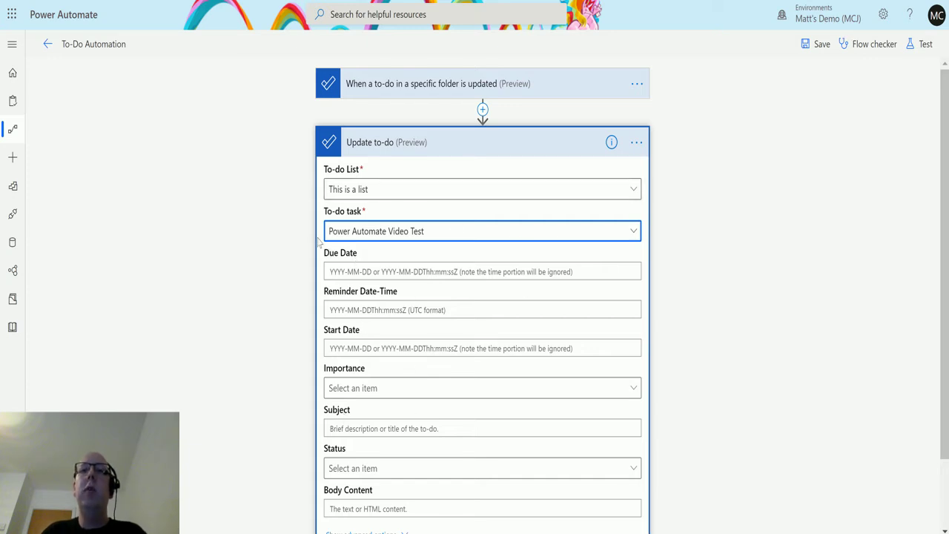
left_click(752, 284)
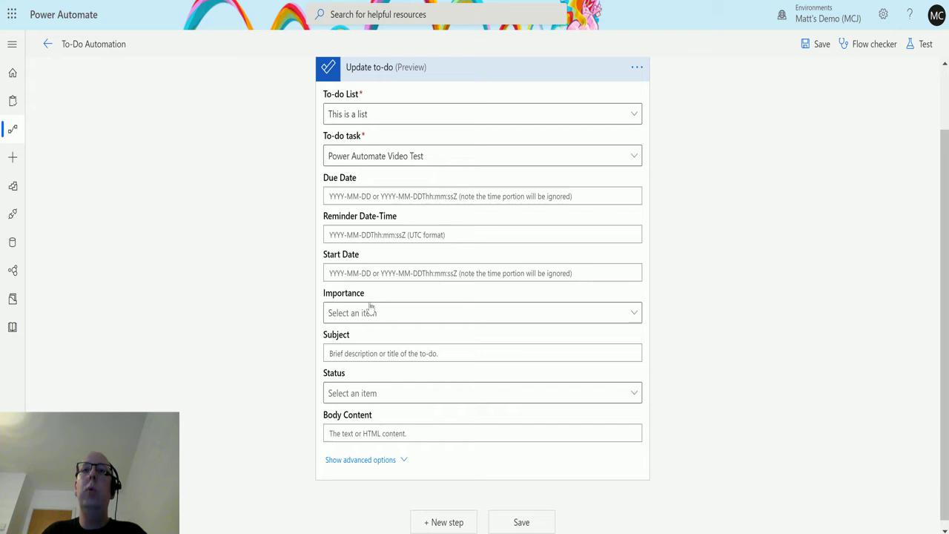
scroll(371, 385, "down", 1)
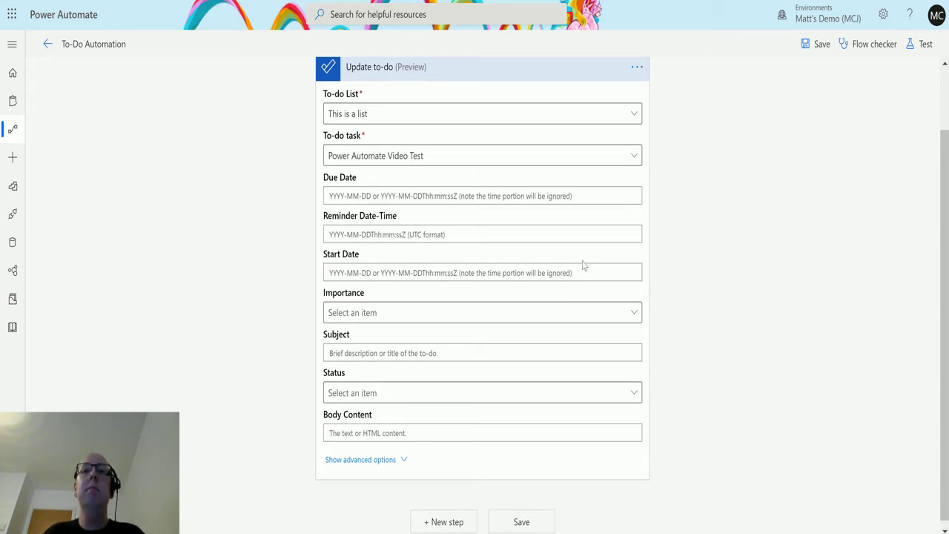
Show the Update to-do step's advanced options and review the Importance levels without choosing one
left_click(381, 459)
left_click(631, 313)
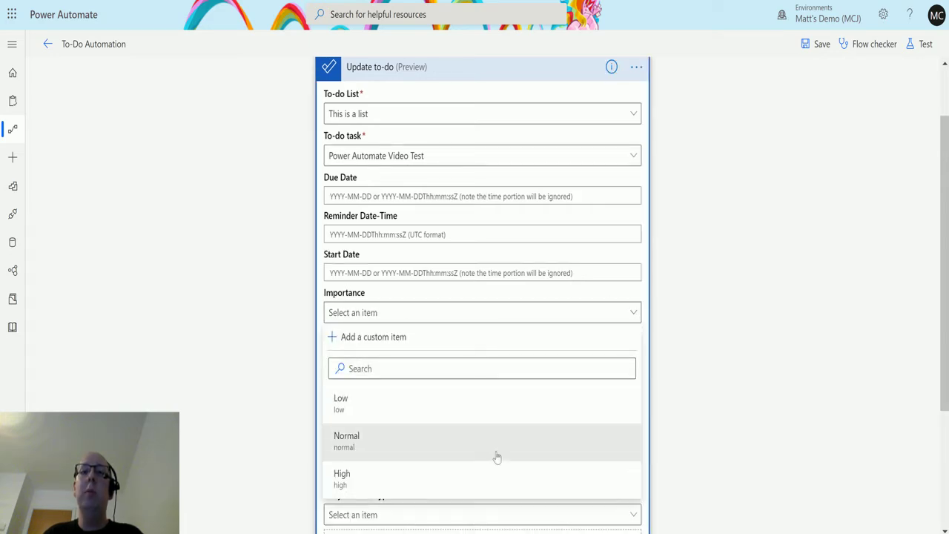
left_click(634, 312)
scroll(460, 289, "down", 1)
left_click(451, 277)
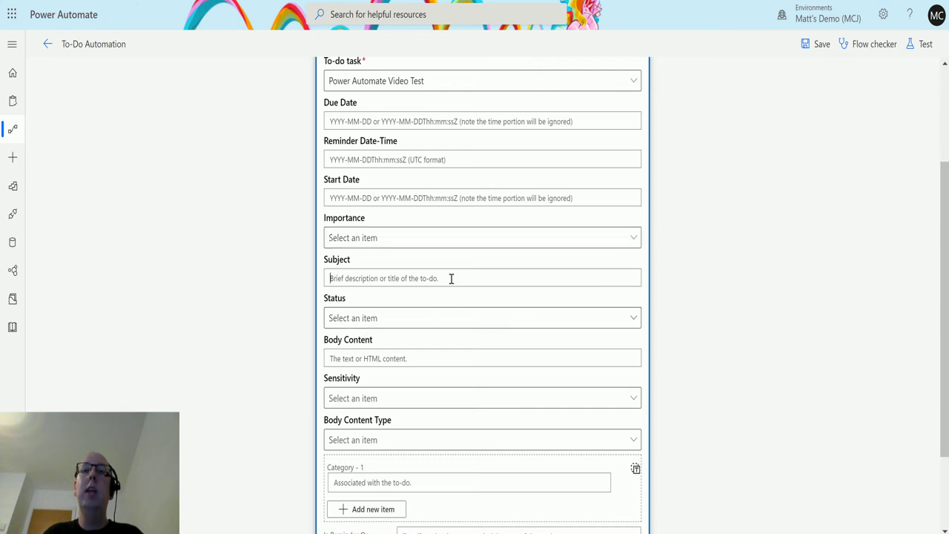
scroll(520, 271, "up", 2)
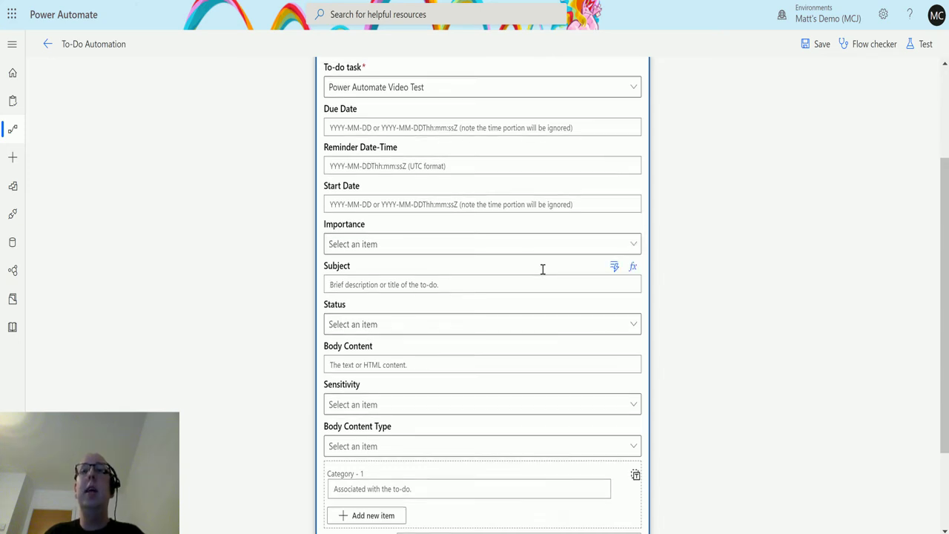
scroll(490, 260, "down", 3)
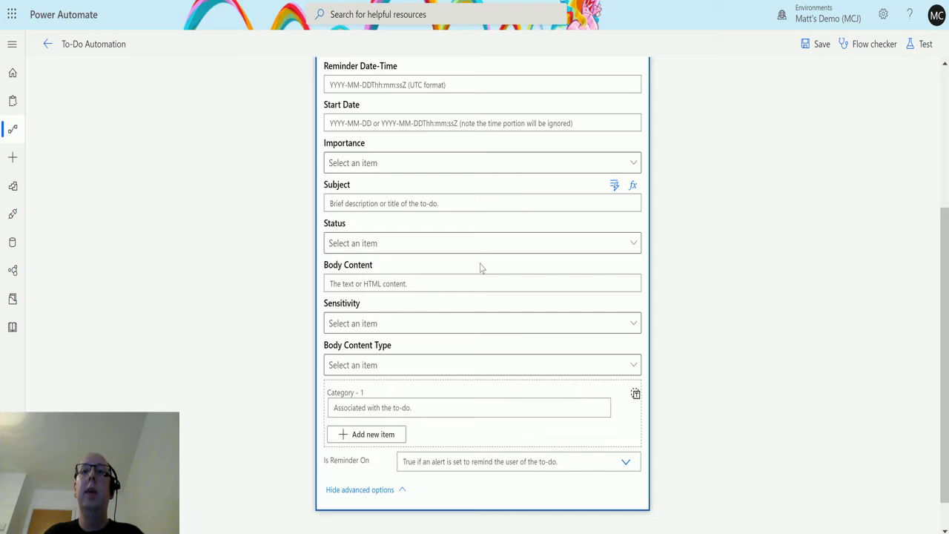
Review the Status, Body Content Type and Sensitivity choices, leaving them all unset
left_click(440, 245)
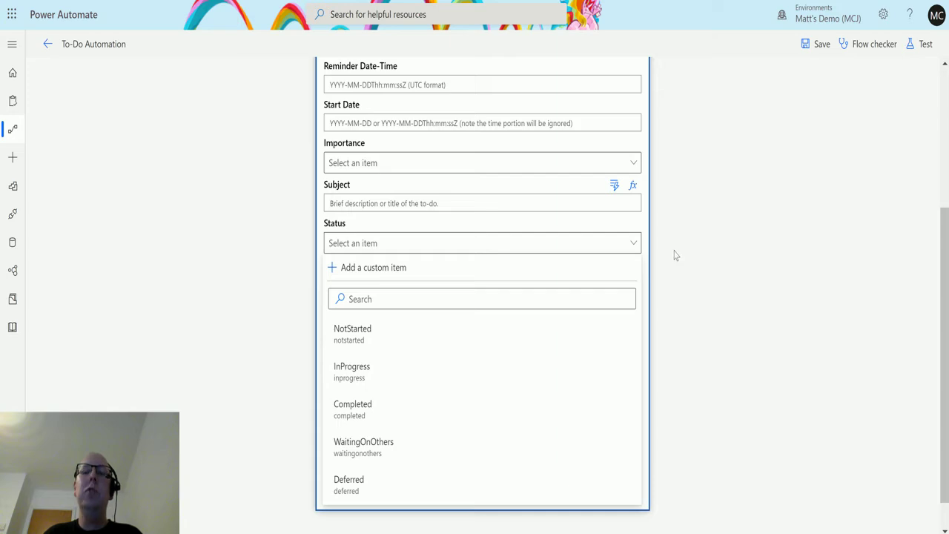
left_click(635, 245)
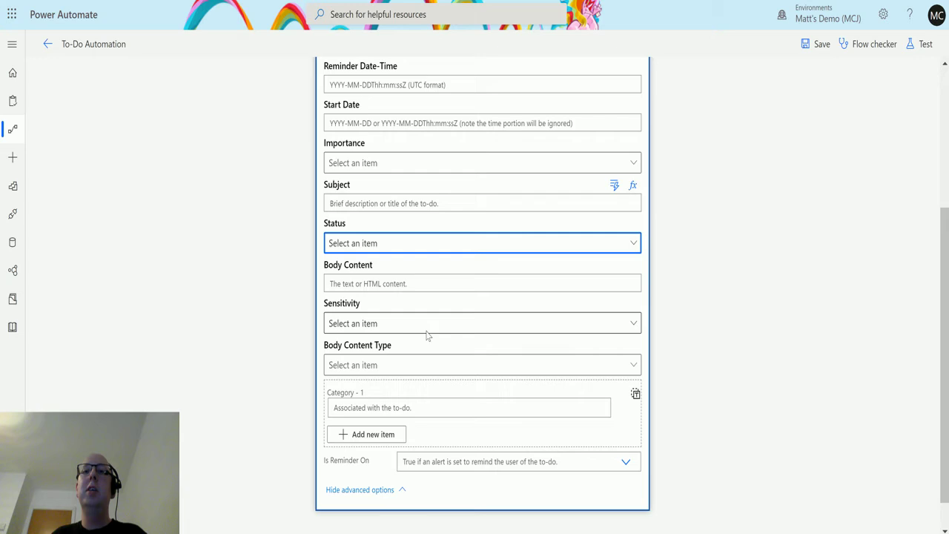
left_click(400, 285)
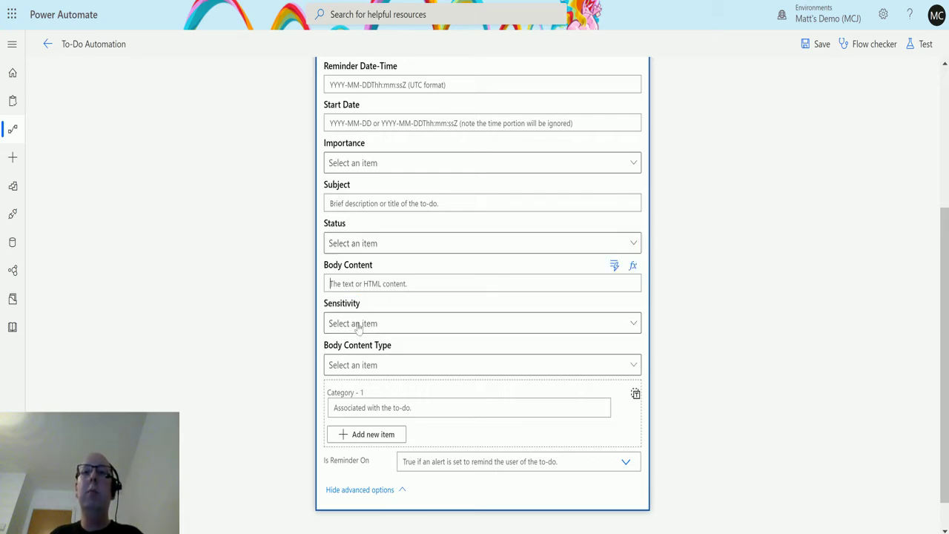
left_click(368, 375)
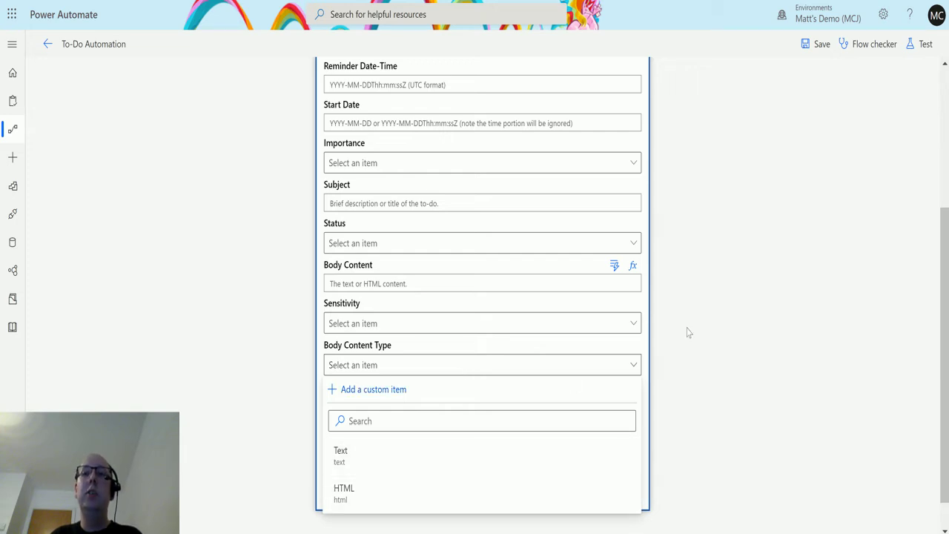
left_click(718, 335)
left_click(635, 325)
left_click(634, 327)
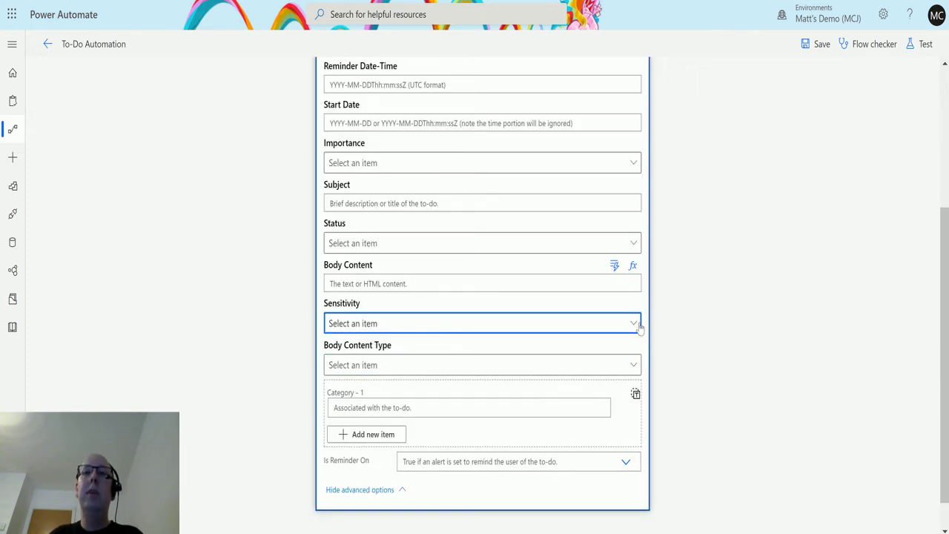
left_click(635, 324)
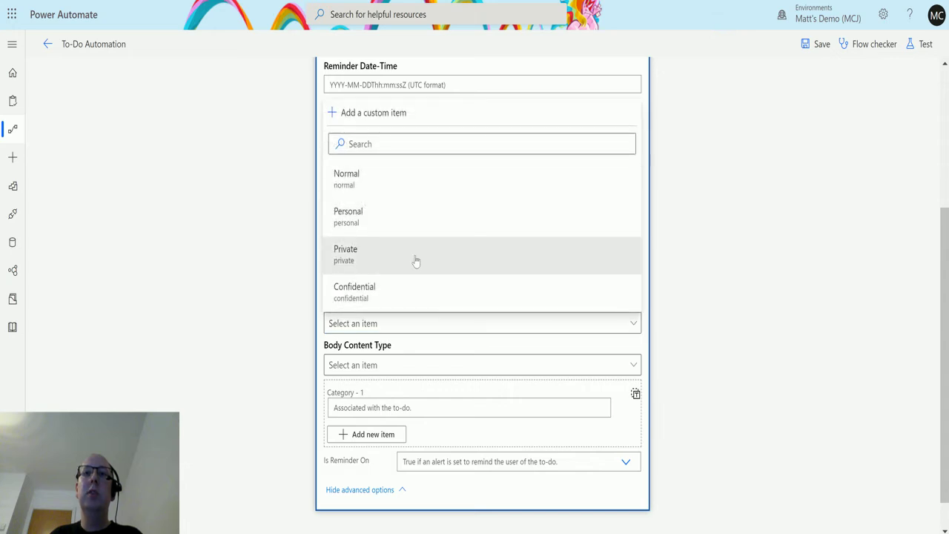
left_click(665, 324)
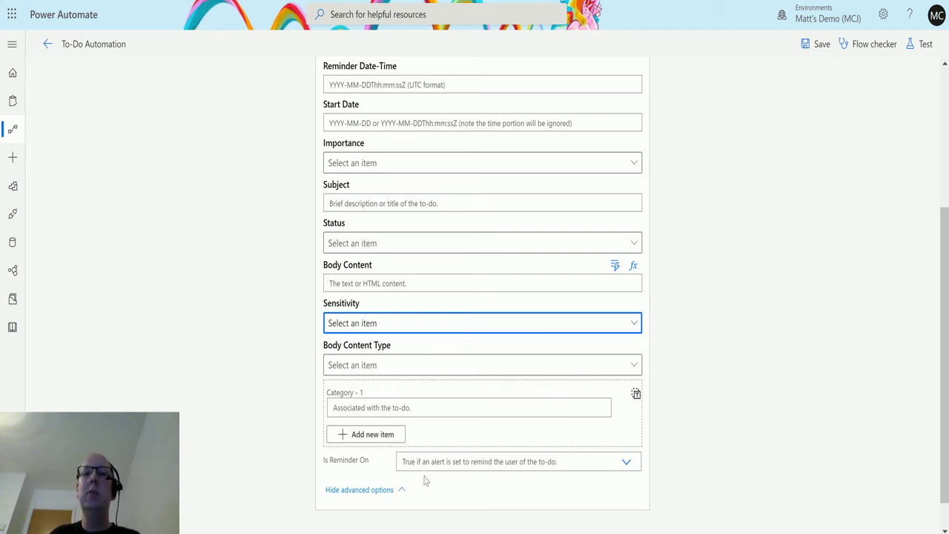
scroll(401, 482, "down", 1)
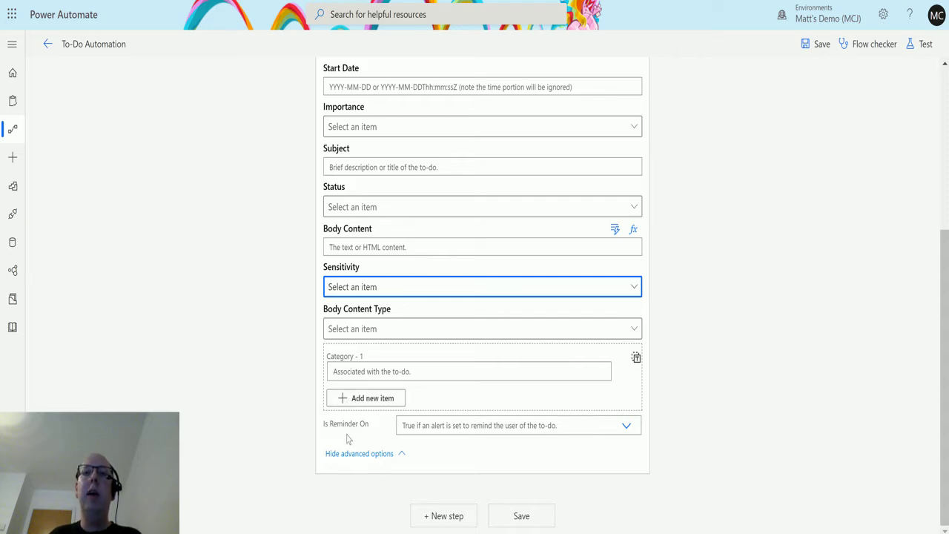
left_click(634, 432)
left_click(635, 432)
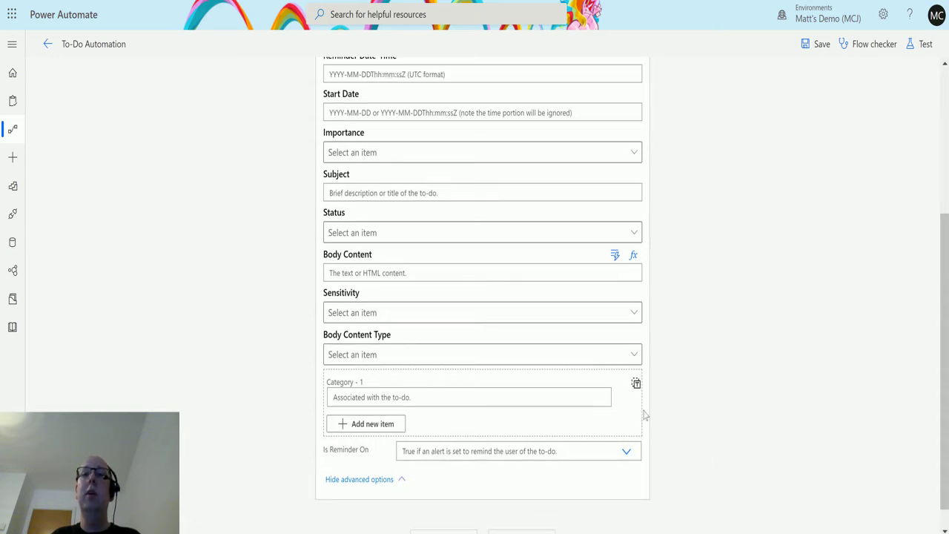
scroll(643, 413, "up", 2)
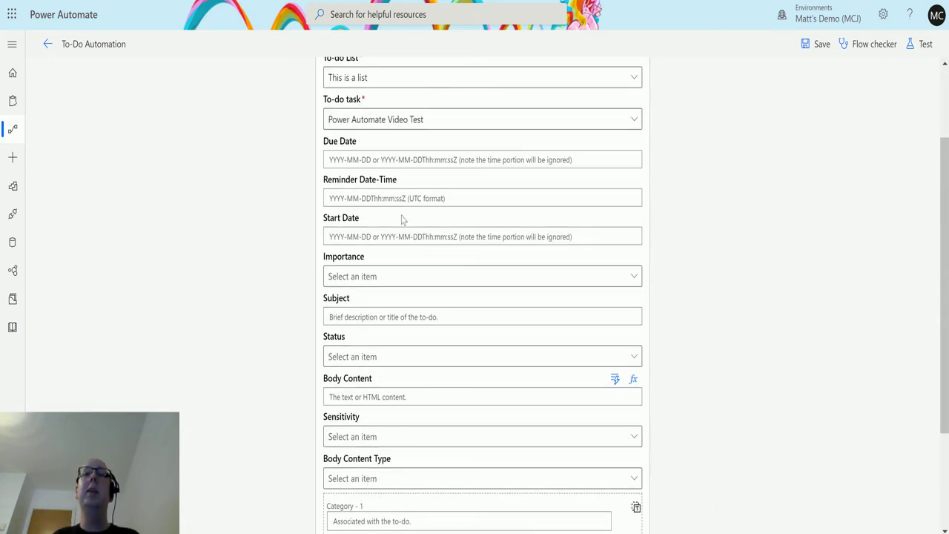
scroll(416, 220, "up", 1)
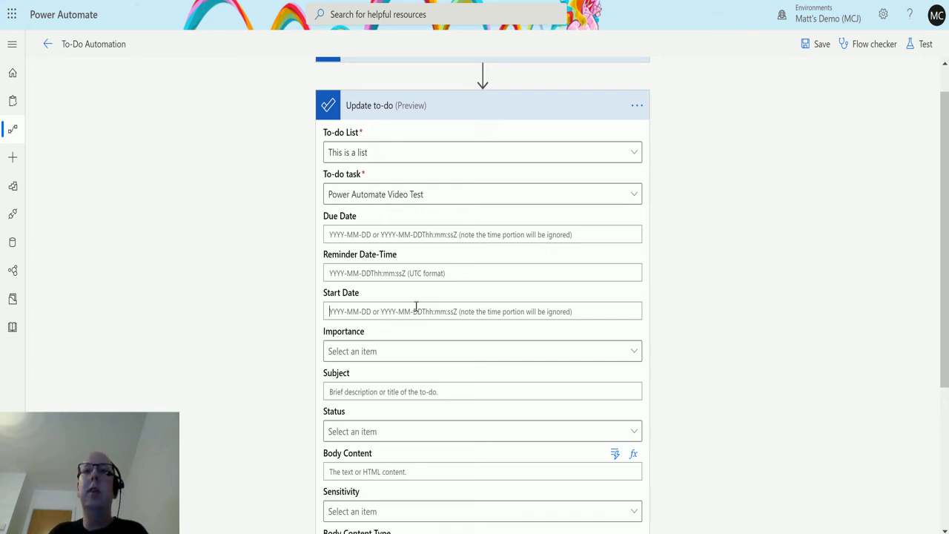
Set Start Date to the expression addDays(utcNow(),3), three days from now
left_click(512, 306)
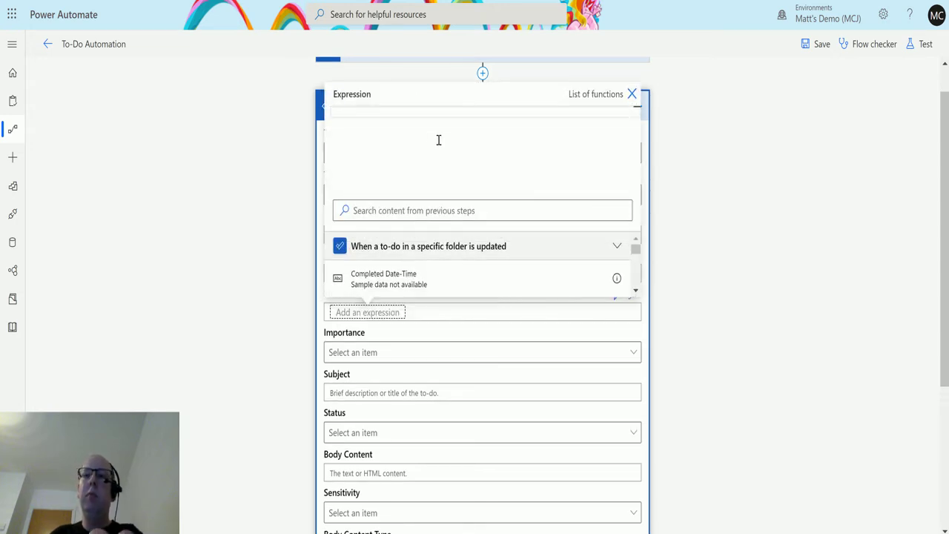
type("add")
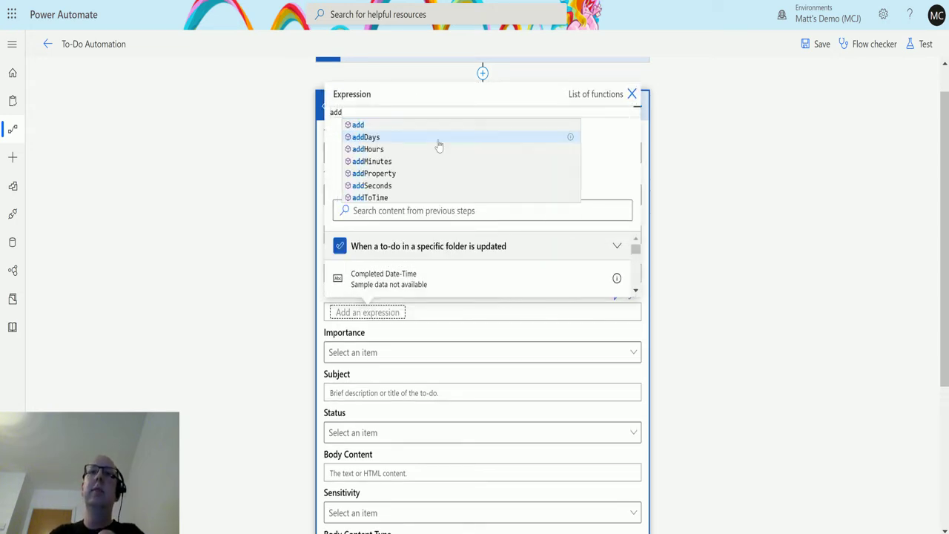
left_click(439, 145)
type("(utcNow()")
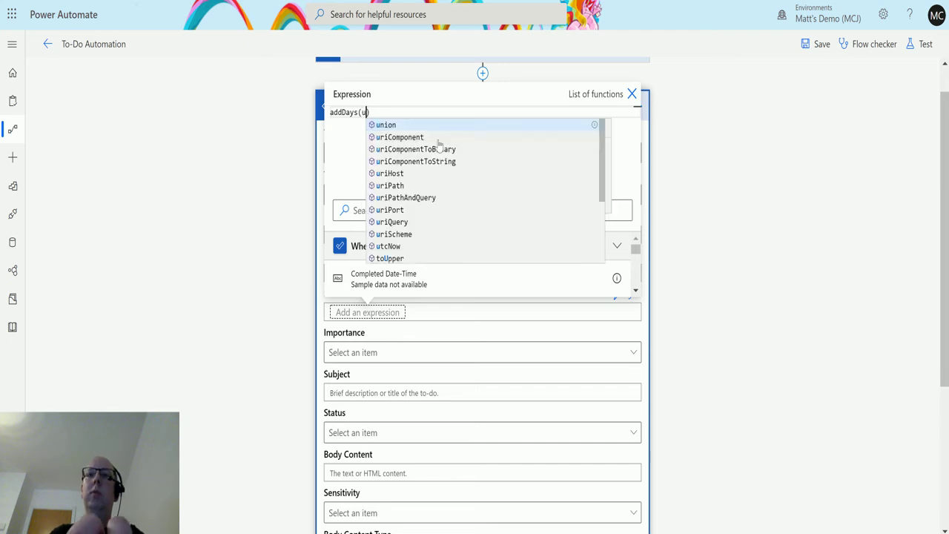
type(",3")
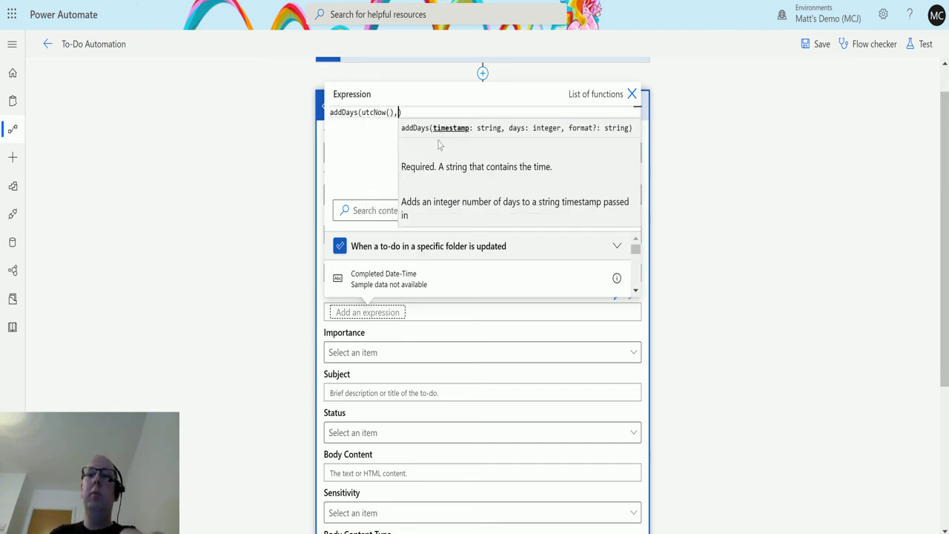
key("Return")
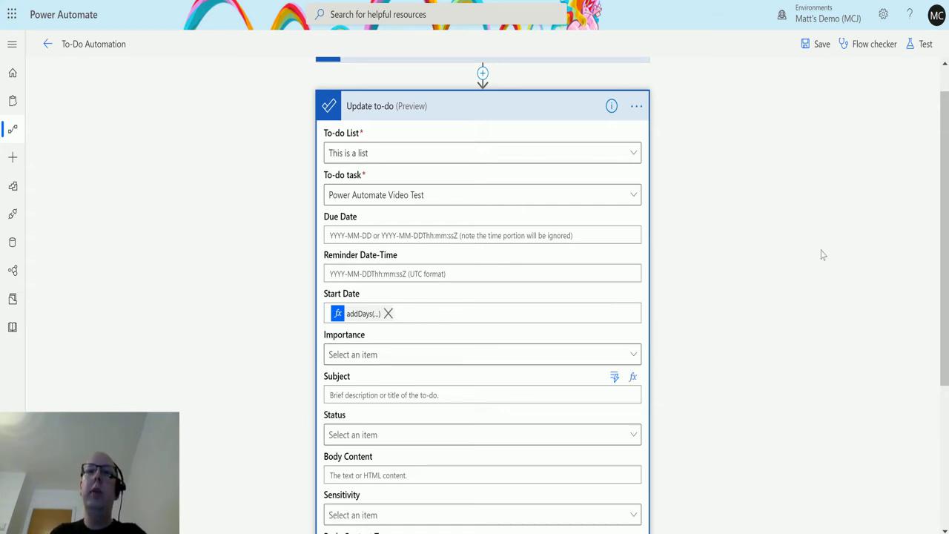
Enter 'Power Automate Testing McTest' as the Subject, correcting the lowercase m to M
type("Power")
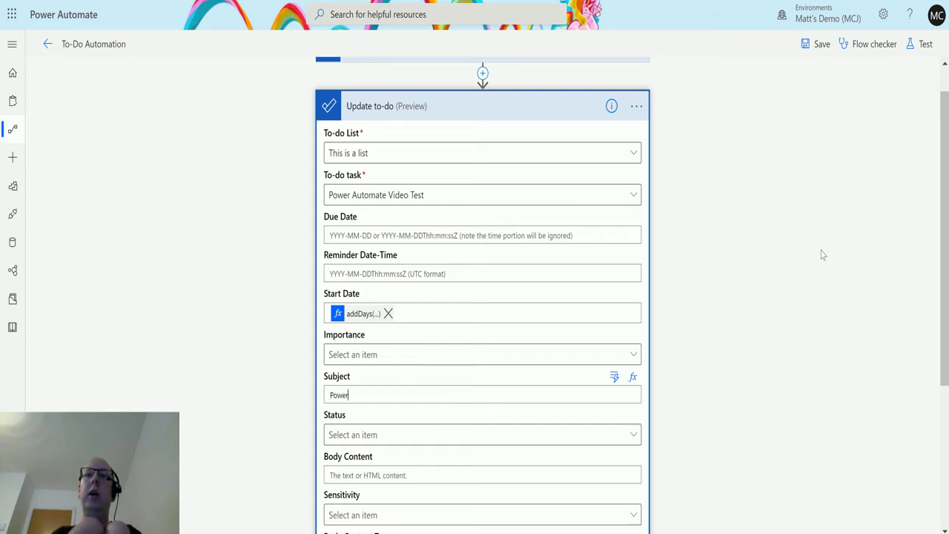
type(" Automate")
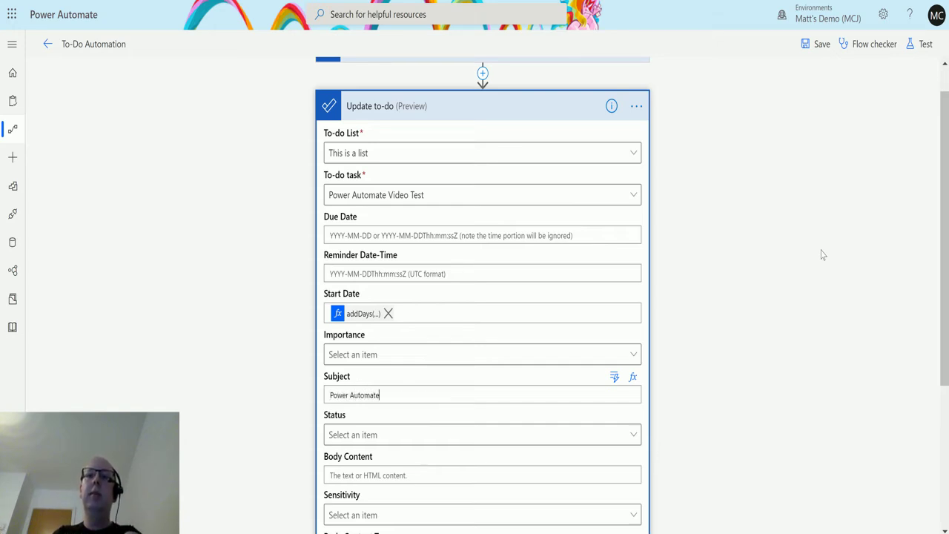
type(" Testing")
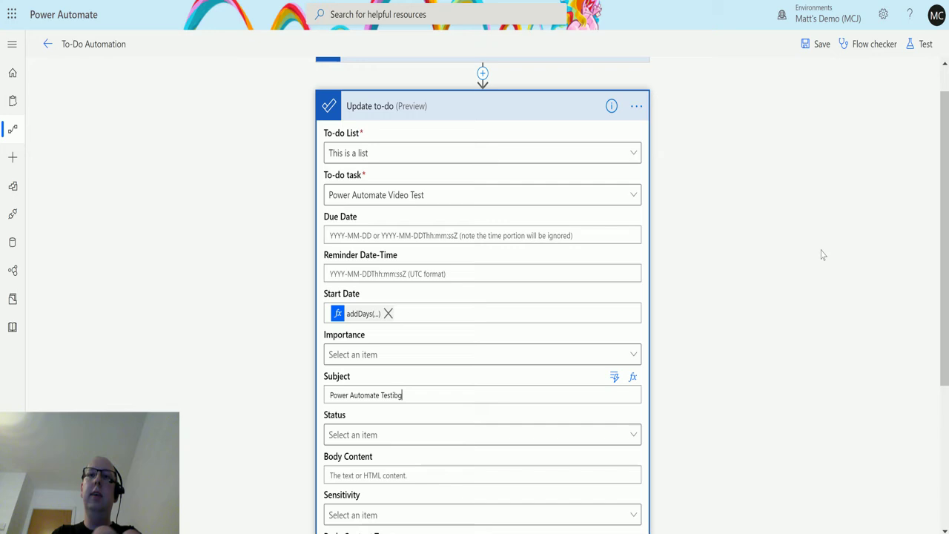
type(" mc")
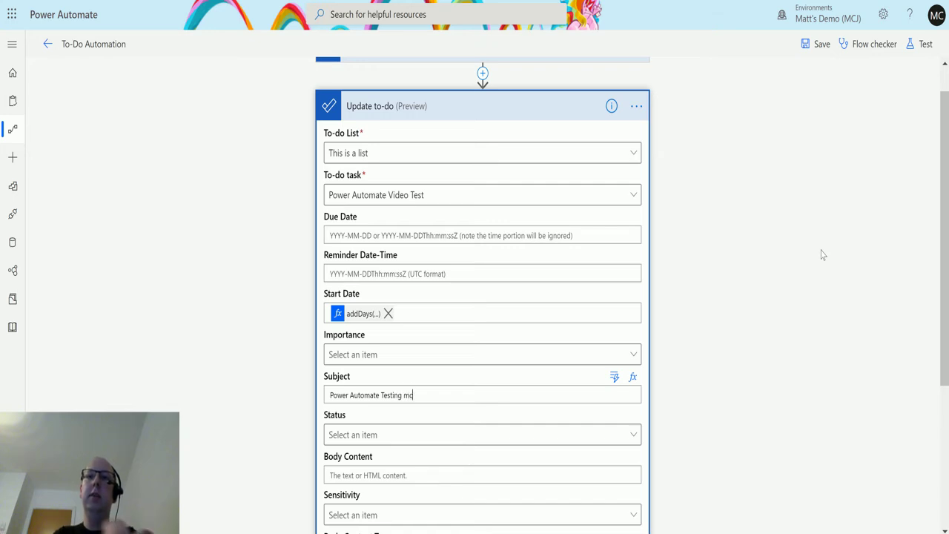
type("Test")
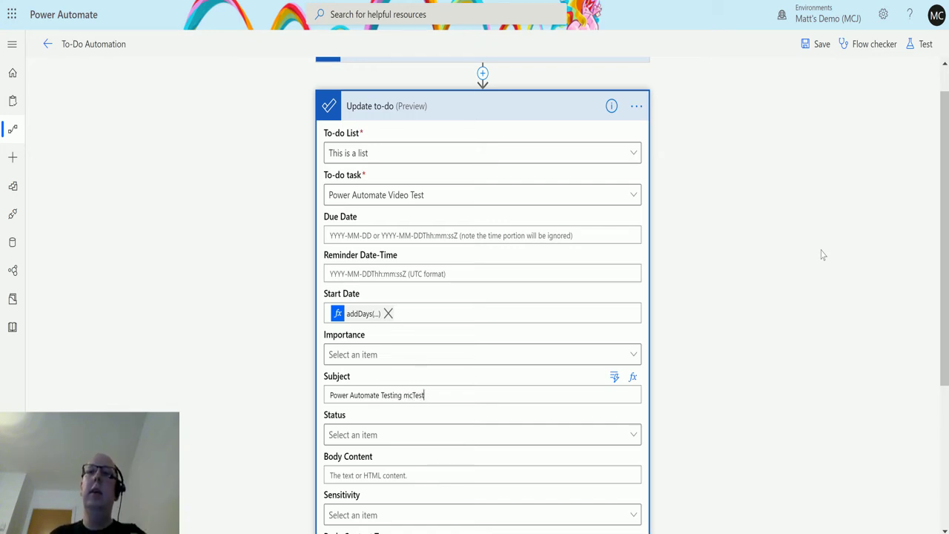
key("BackSpace")
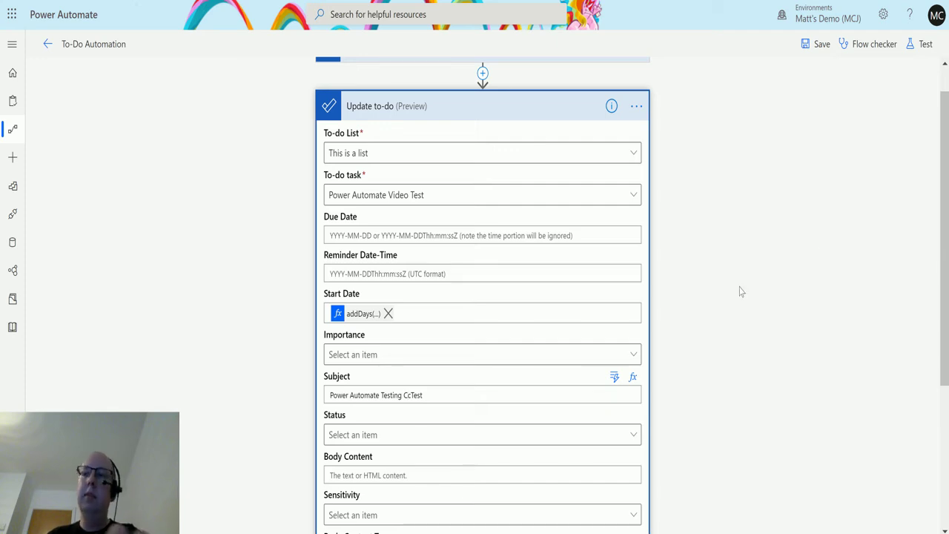
type("M")
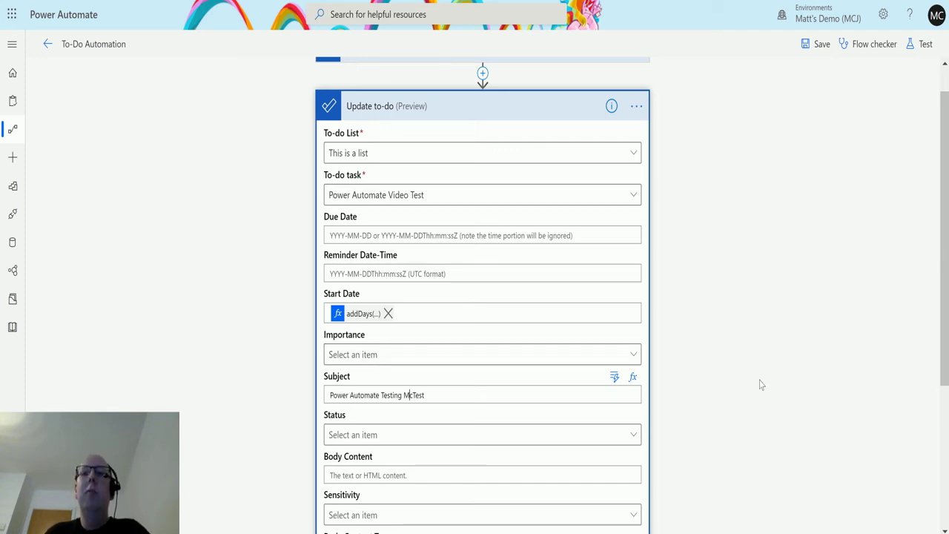
scroll(546, 405, "down", 1)
Set the updated task's Status to InProgress
left_click(613, 359)
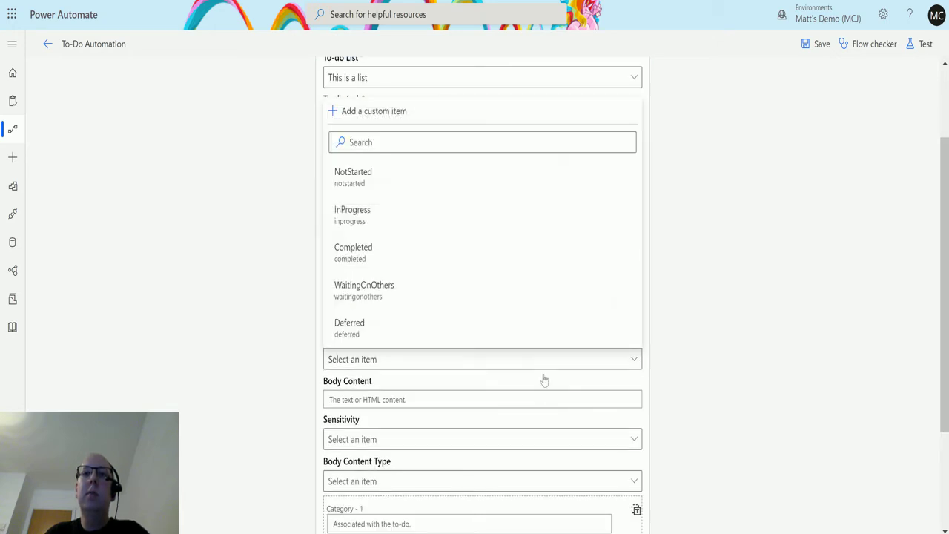
key("Escape")
left_click(403, 360)
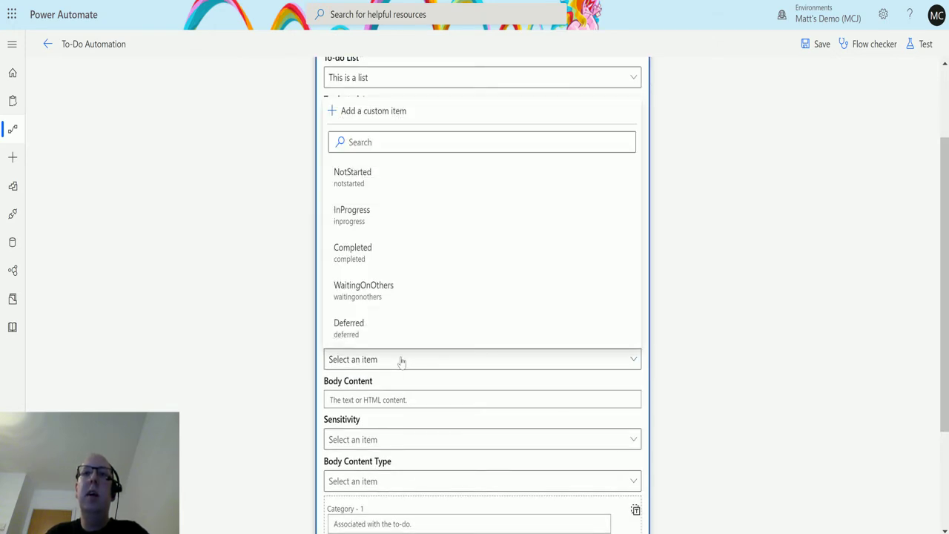
left_click(403, 225)
left_click(705, 293)
scroll(388, 227, "down", 2)
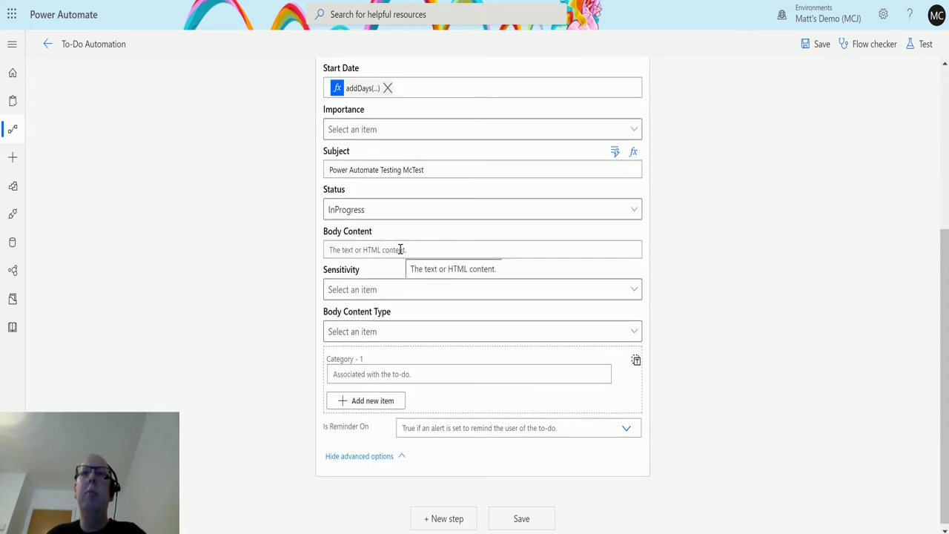
Enter the note 'This is new content made for this video.' and set Body Content Type to Text
left_click(398, 250)
type("This is n")
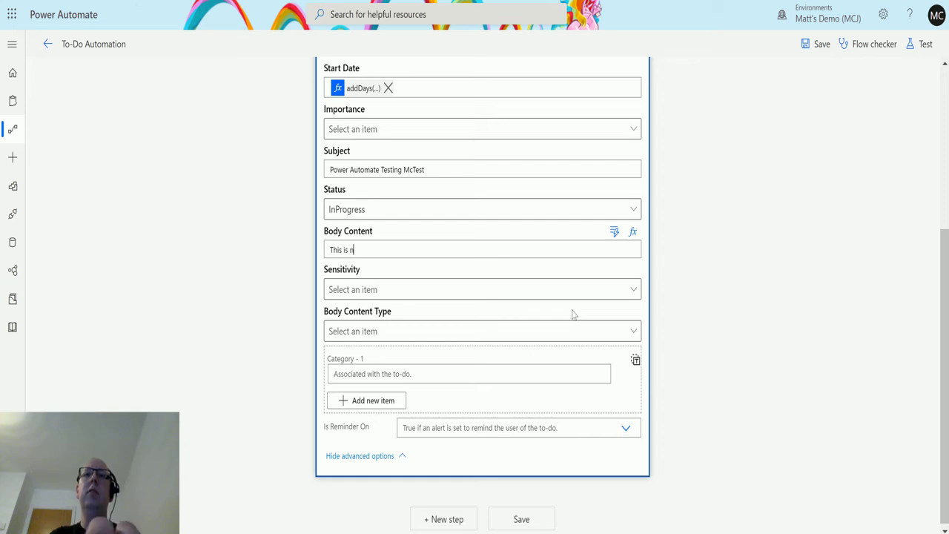
type("ew content made ")
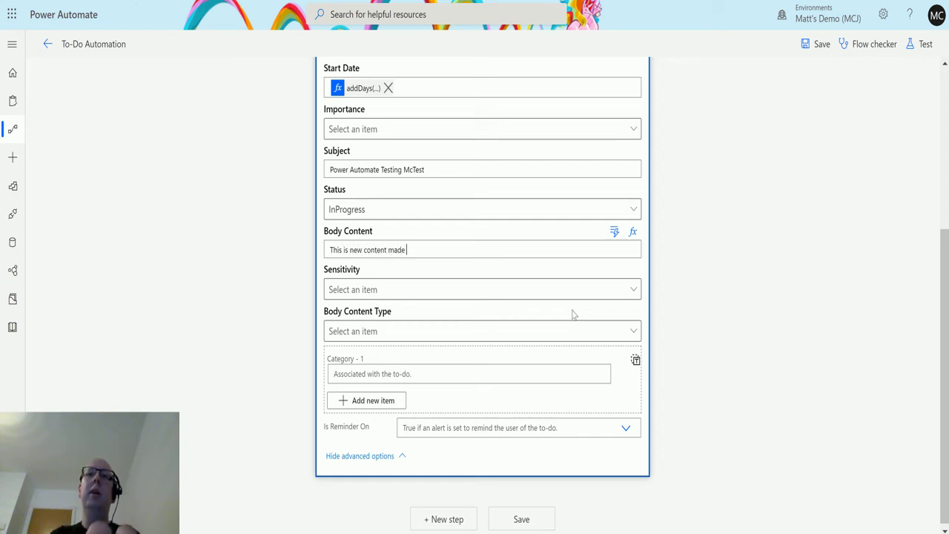
type("for this video.")
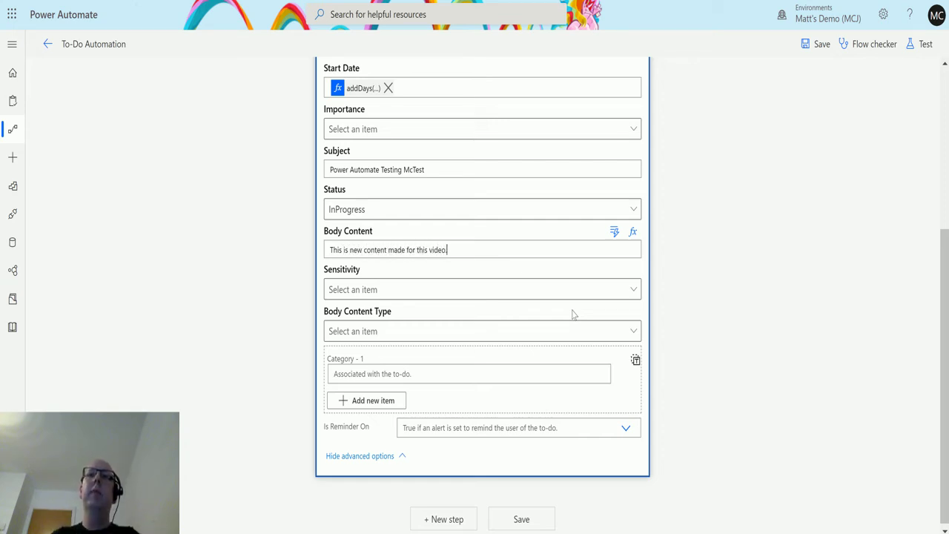
left_click(382, 332)
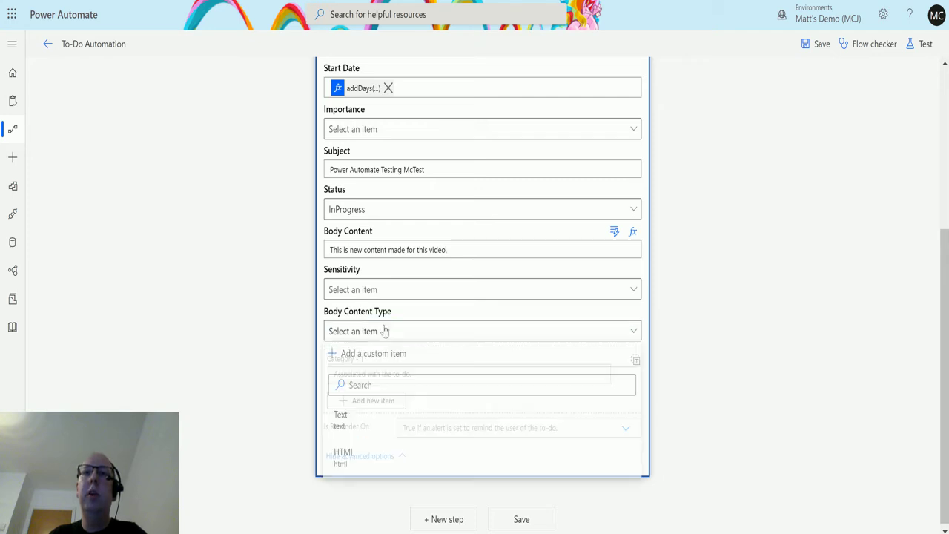
left_click(344, 429)
scroll(467, 364, "up", 3)
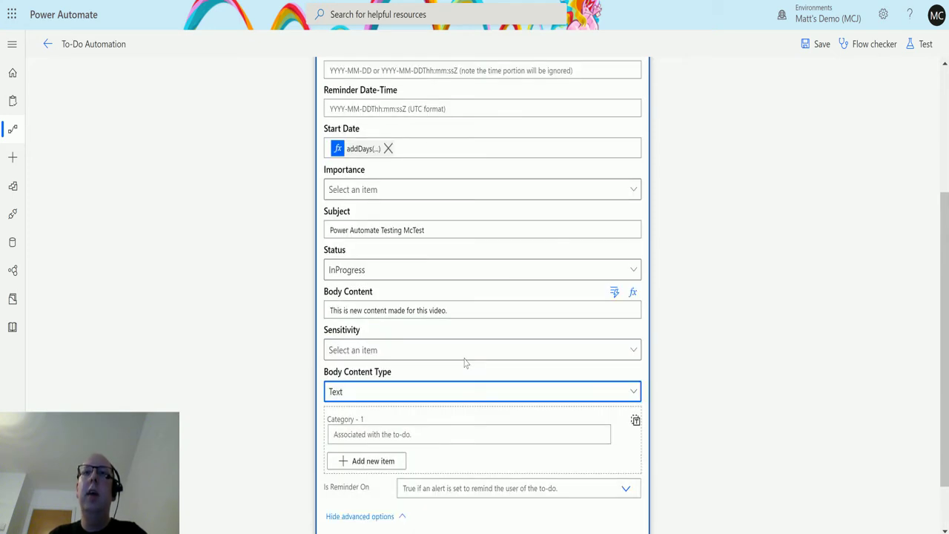
scroll(477, 386, "up", 1)
scroll(451, 419, "down", 2)
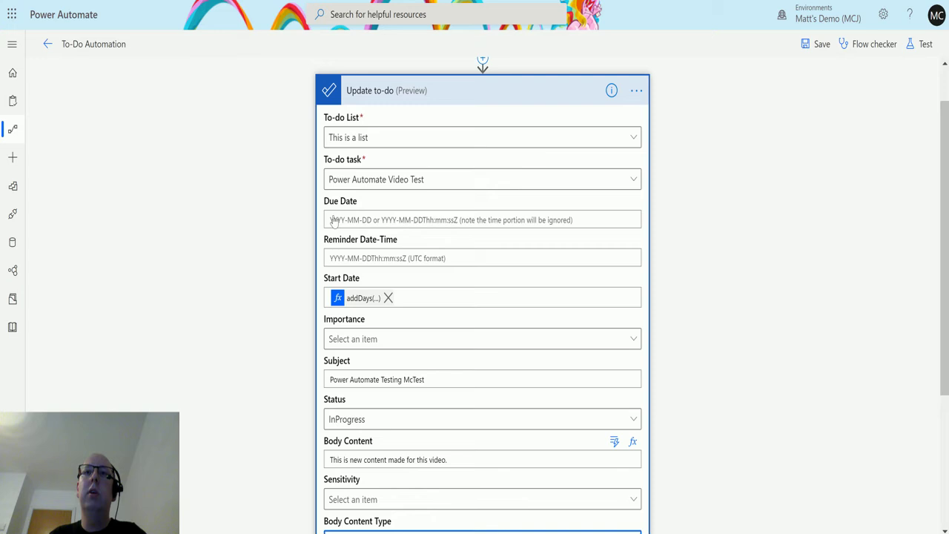
scroll(427, 348, "down", 1)
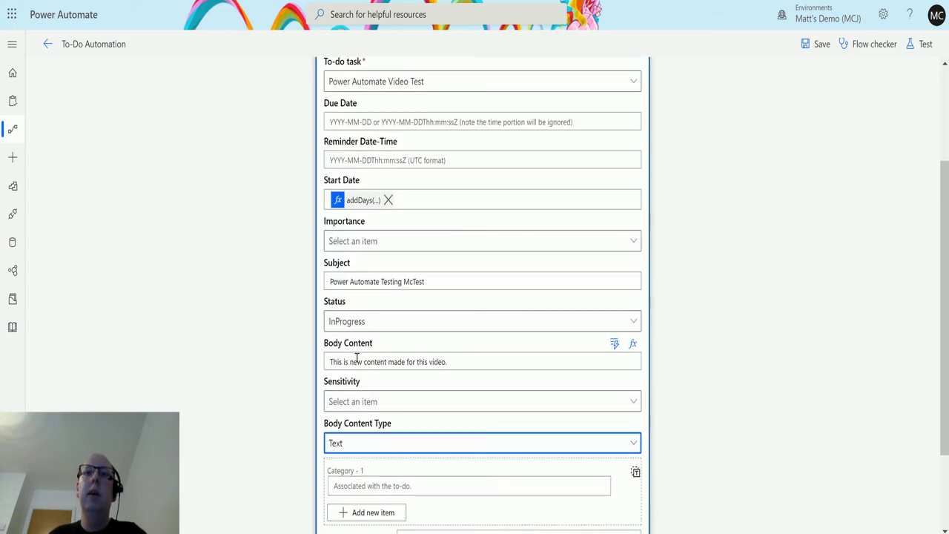
scroll(388, 349, "down", 1)
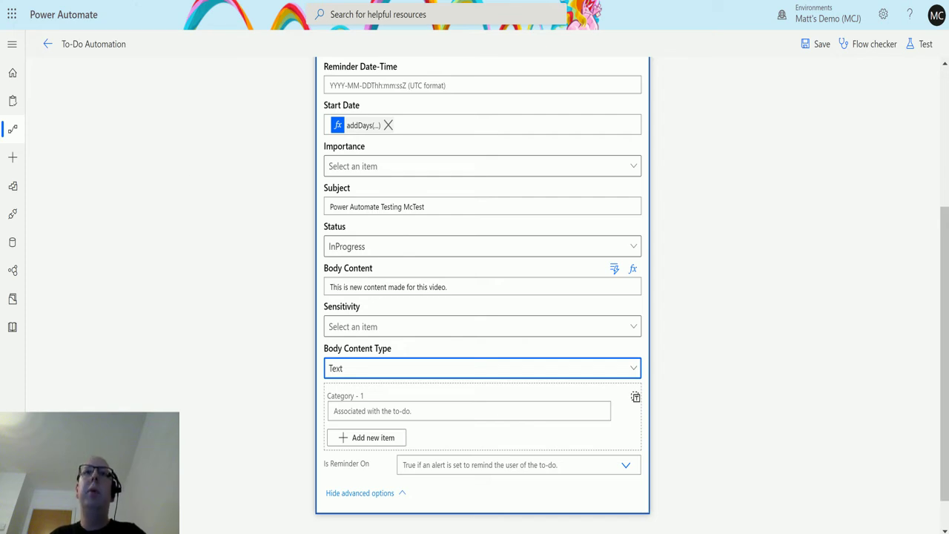
scroll(299, 86, "up", 3)
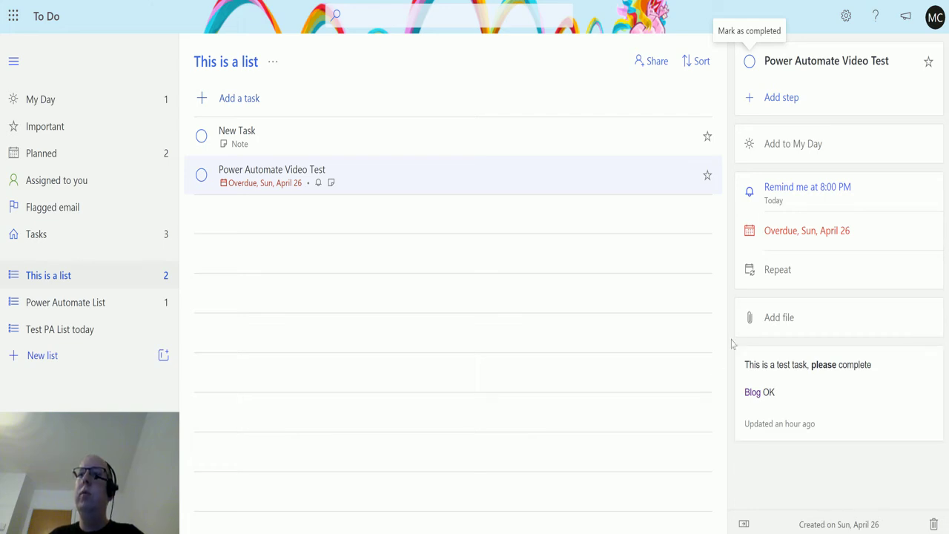
Return from Microsoft To Do to the To-Do Automation flow editor
key("ctrl+Tab")
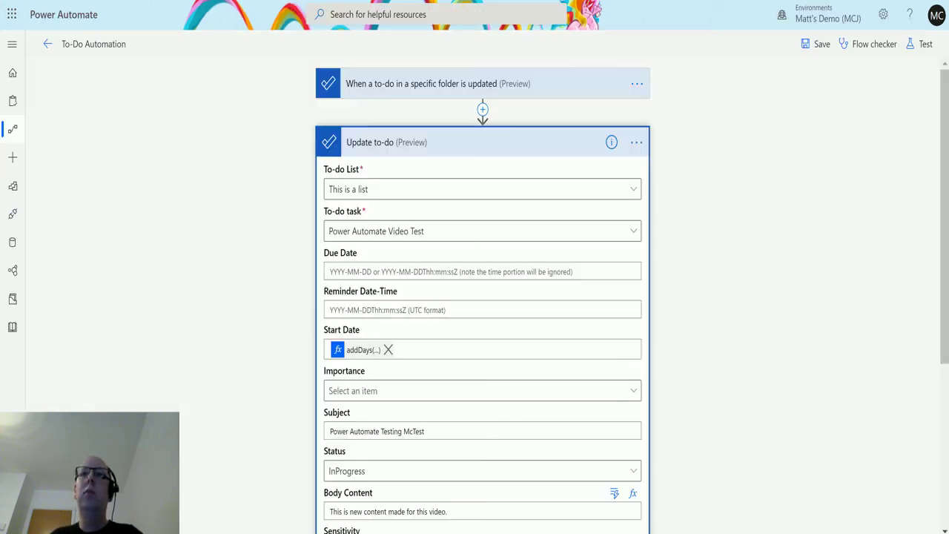
Save and test the flow with data from the successful run 11 minutes ago, then inspect Update to-do's inputs
left_click(919, 45)
left_click(802, 103)
left_click(779, 135)
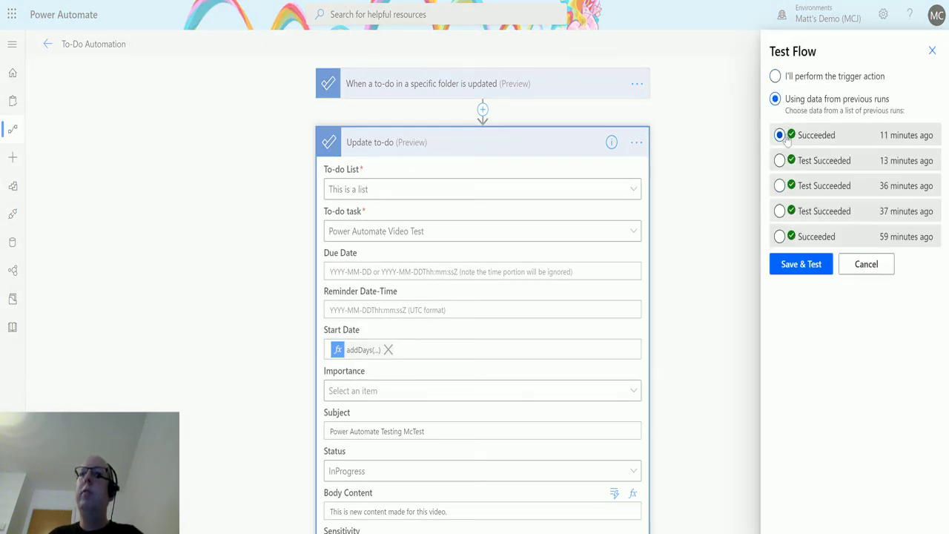
left_click(814, 266)
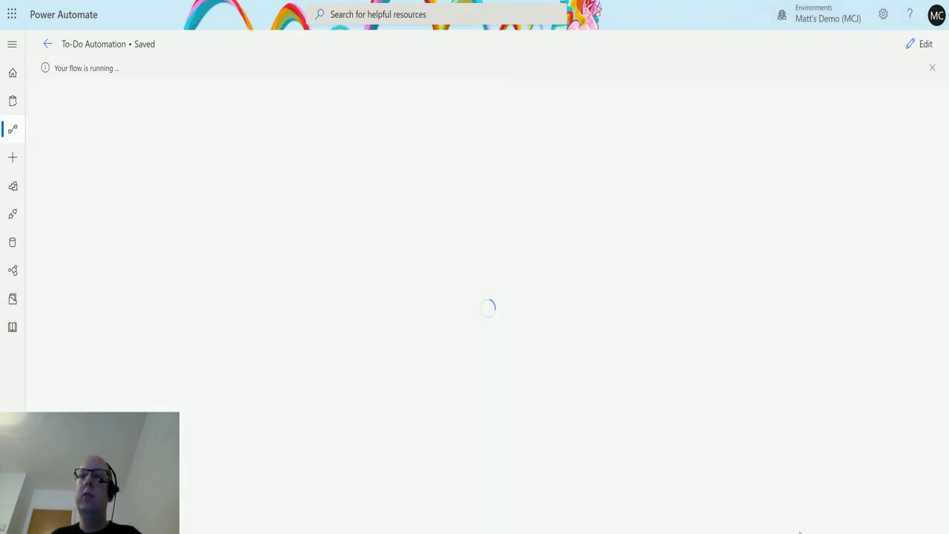
left_click(505, 172)
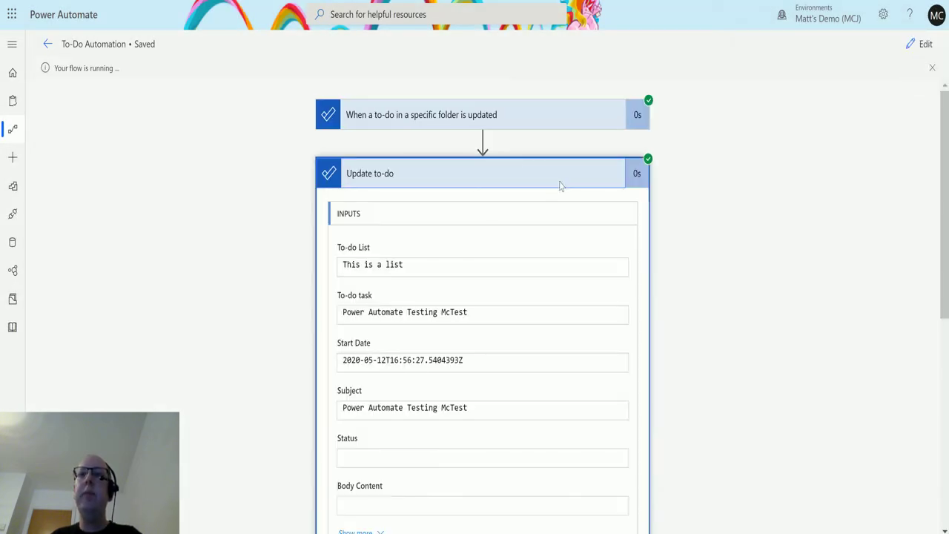
scroll(513, 237, "down", 3)
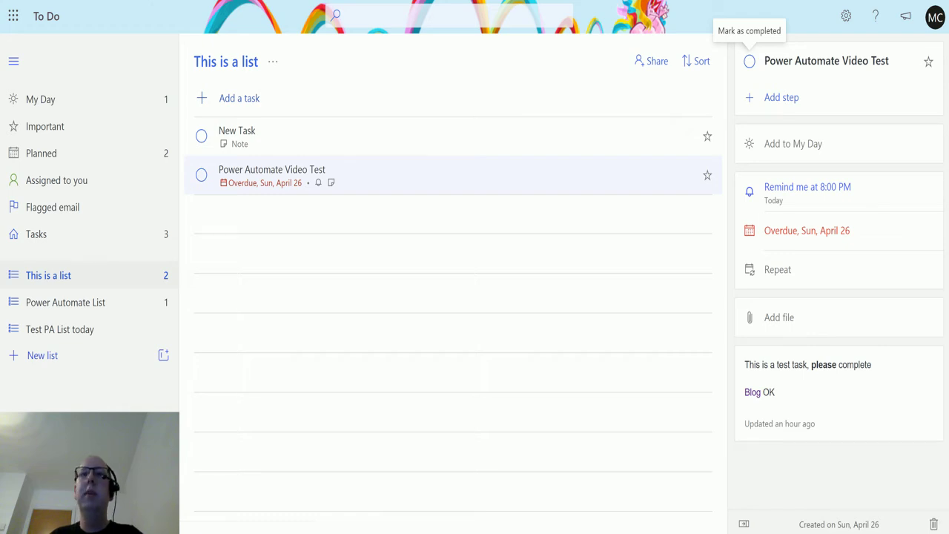
Reload Microsoft To Do to see the updated task
key("F5")
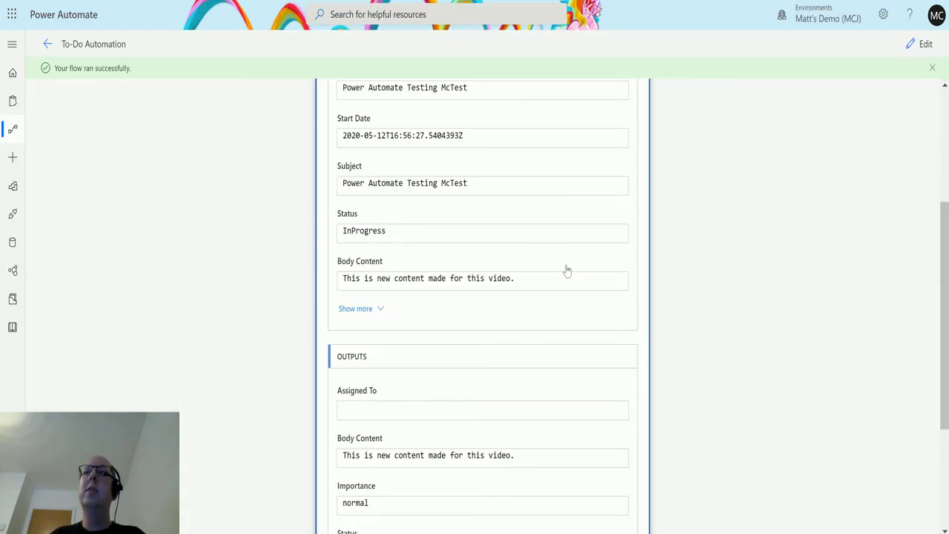
Open the flow in edit mode and recheck the To-do List choices and the trigger's watched list
left_click(924, 44)
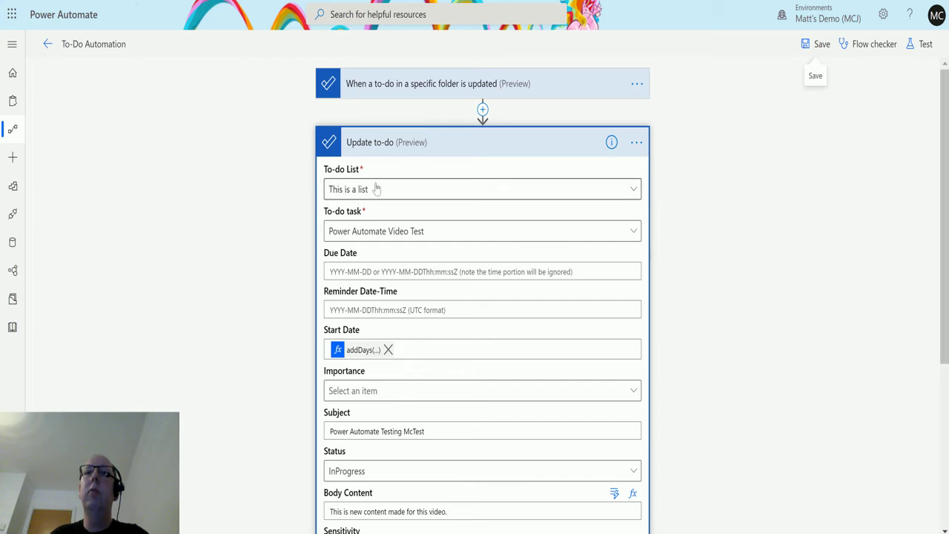
left_click(629, 195)
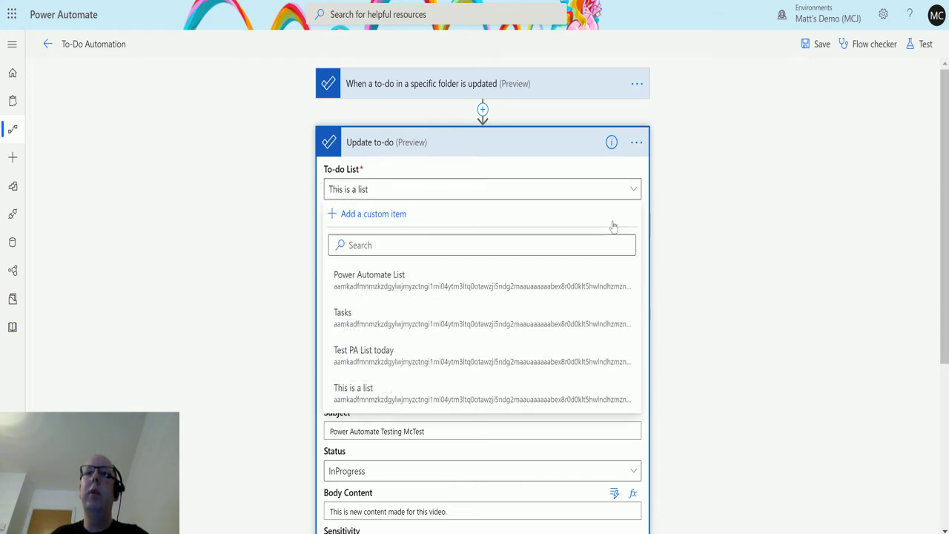
left_click(682, 219)
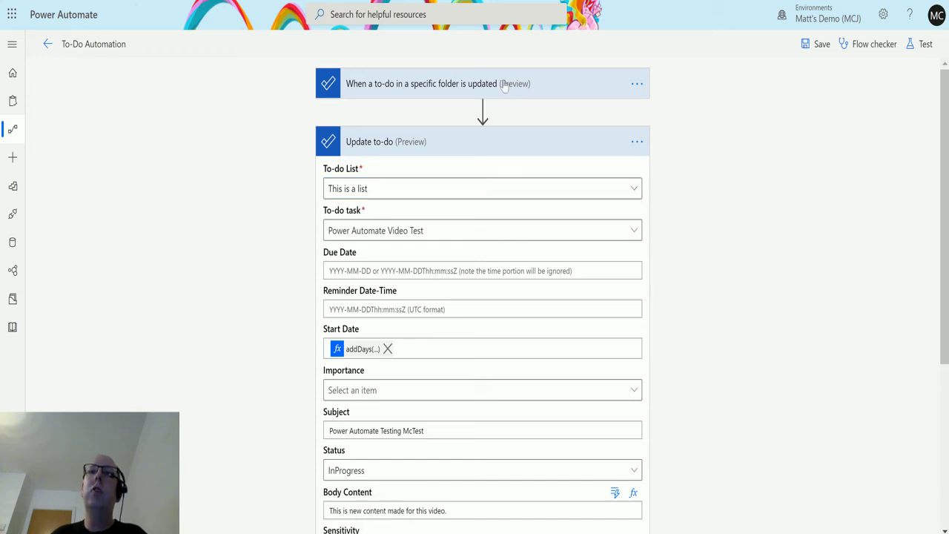
left_click(378, 87)
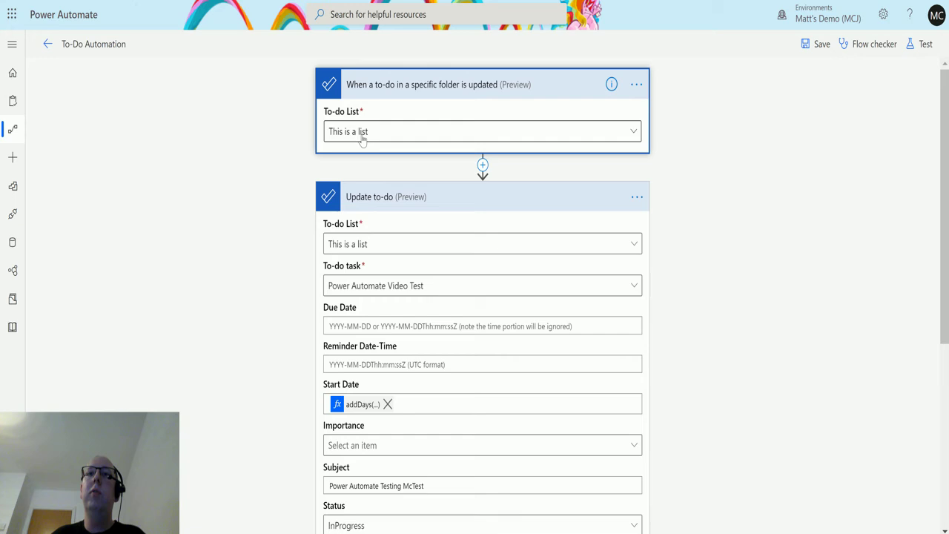
left_click(539, 96)
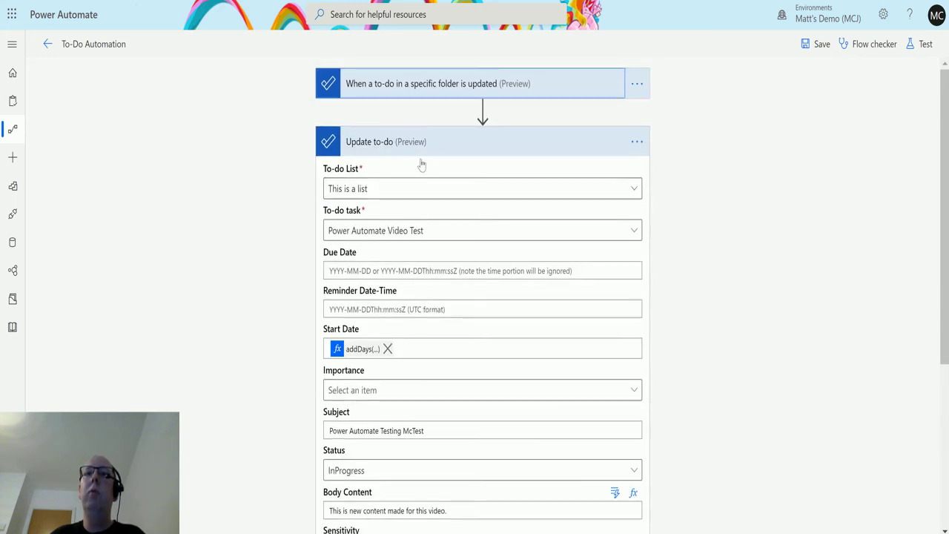
key("ctrl+Tab")
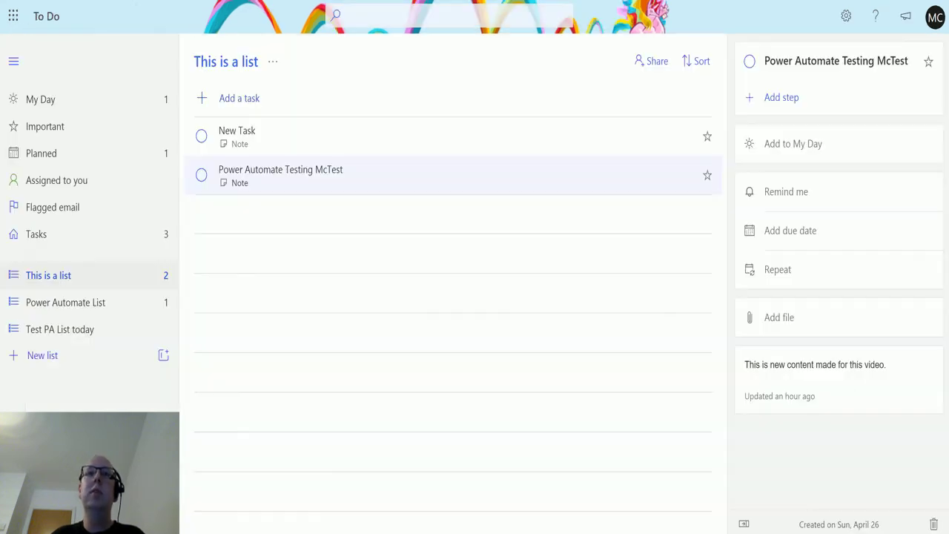
left_click(297, 143)
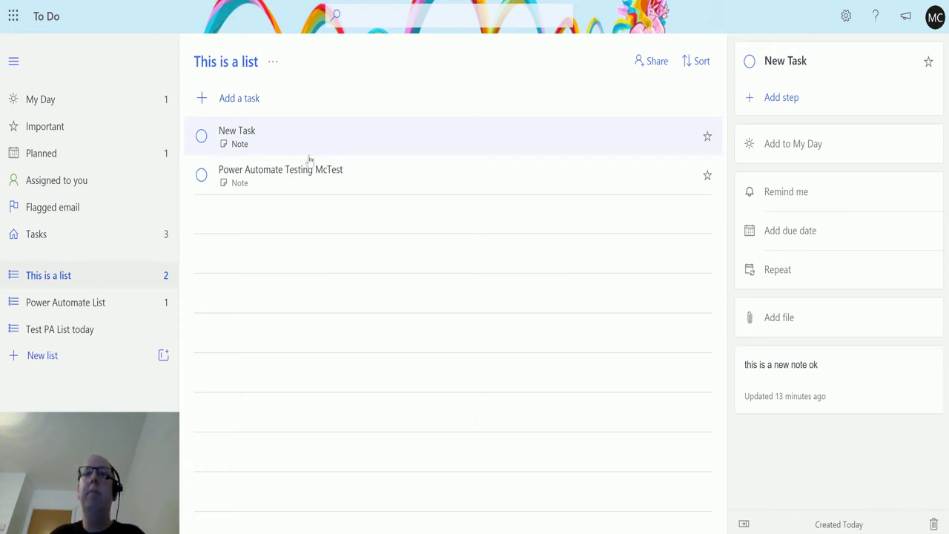
key("ctrl+Tab")
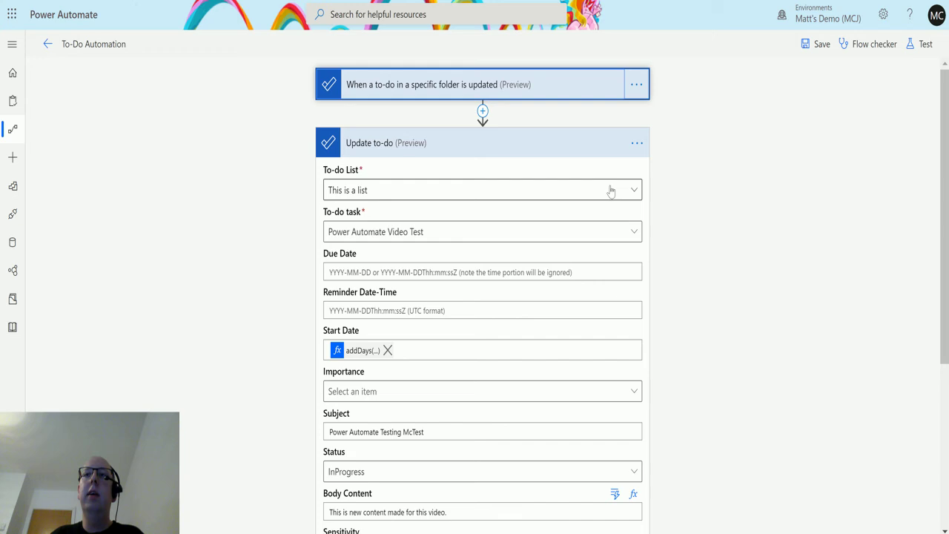
Set the To-do List to a custom value using the trigger's Parent folder identifier
left_click(636, 232)
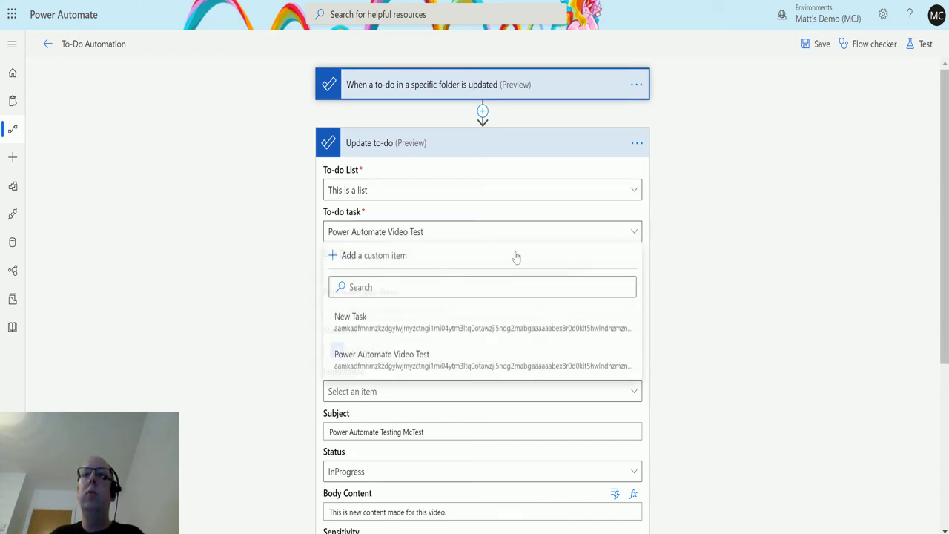
left_click(619, 189)
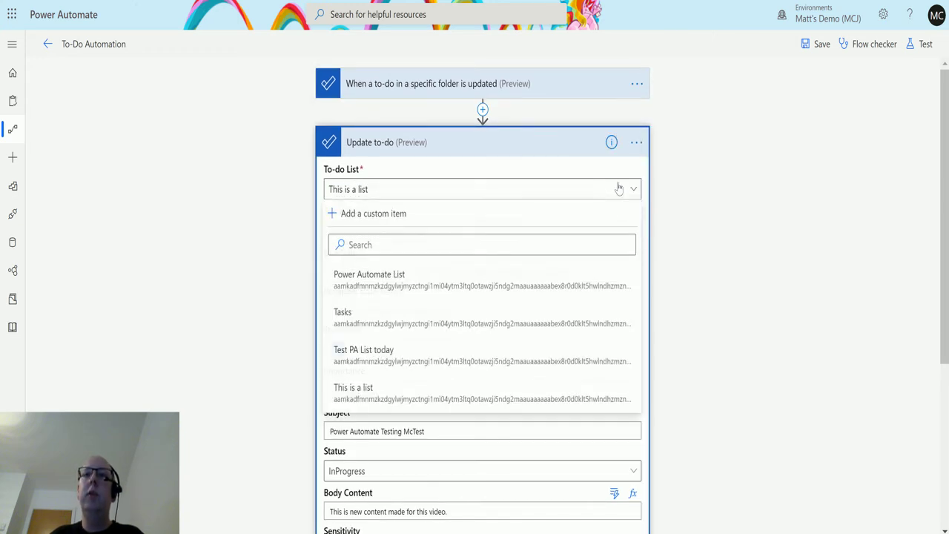
left_click(399, 214)
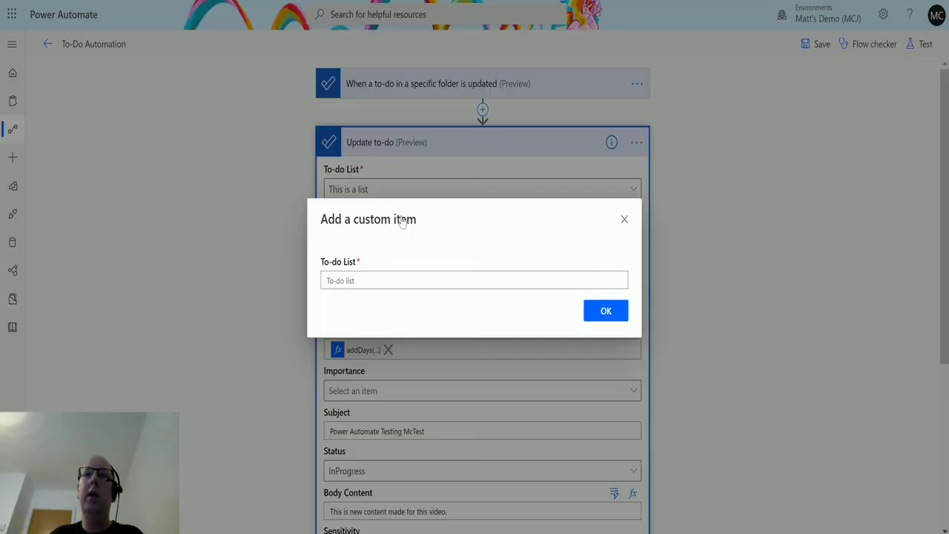
left_click(402, 284)
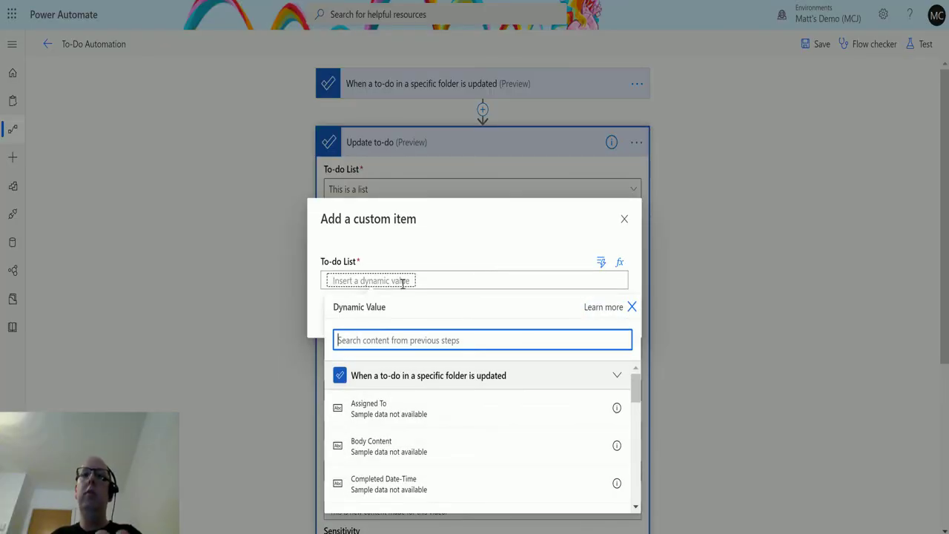
type("parent")
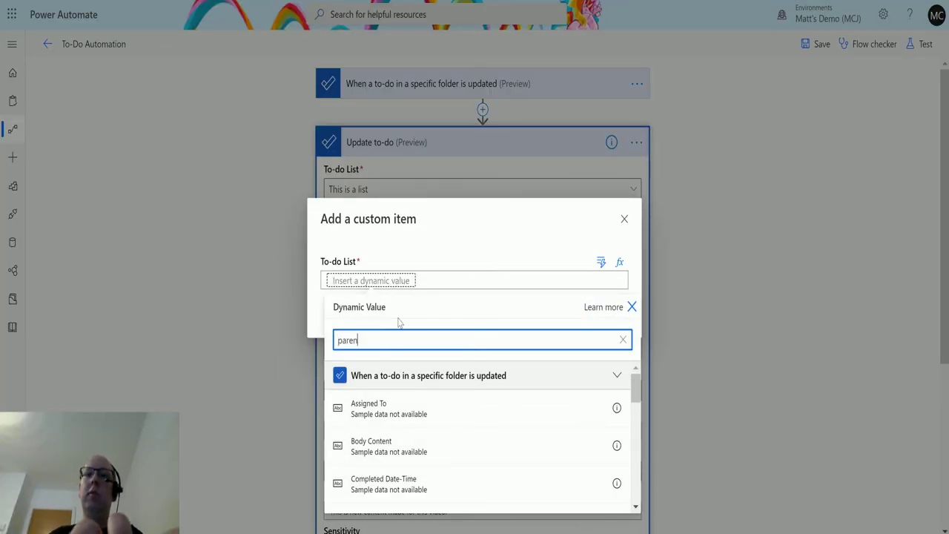
left_click(404, 410)
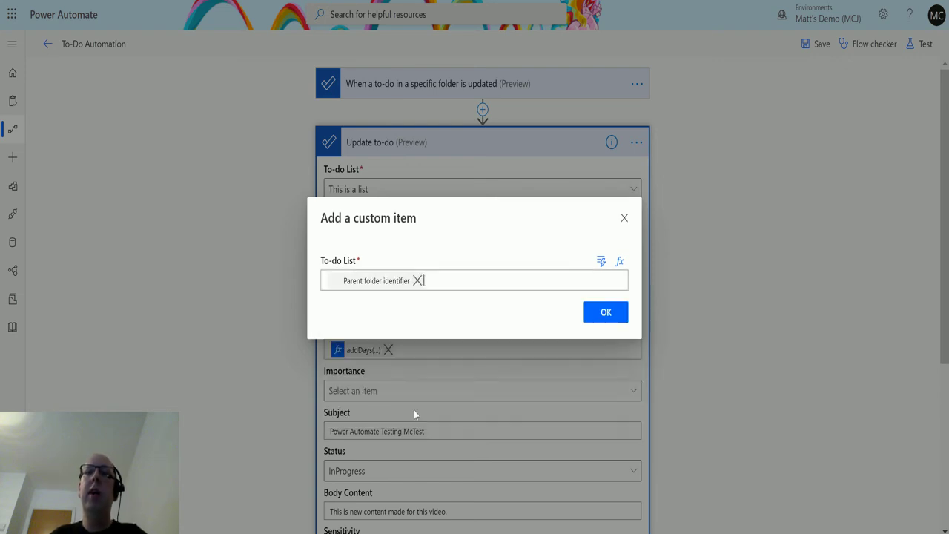
left_click(605, 317)
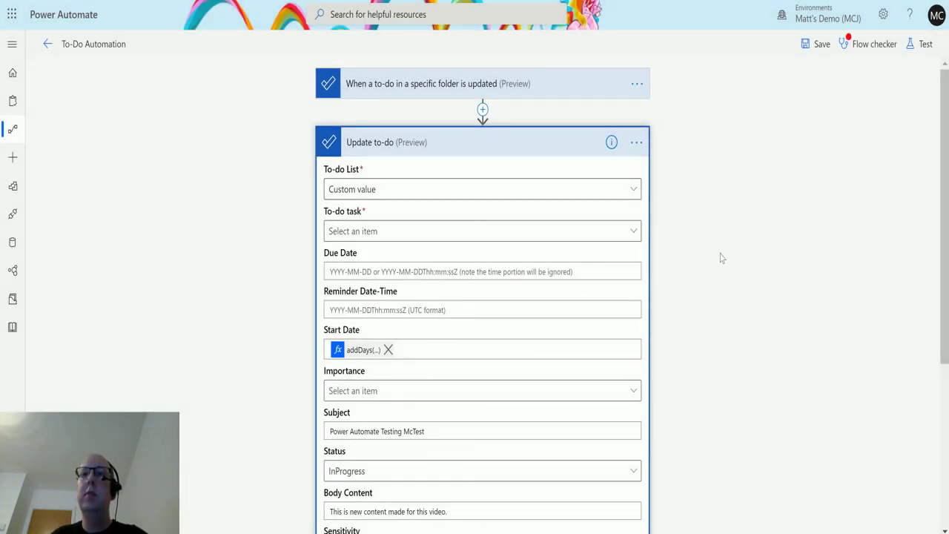
Set the To-do task to a custom value using the trigger's Id
left_click(628, 230)
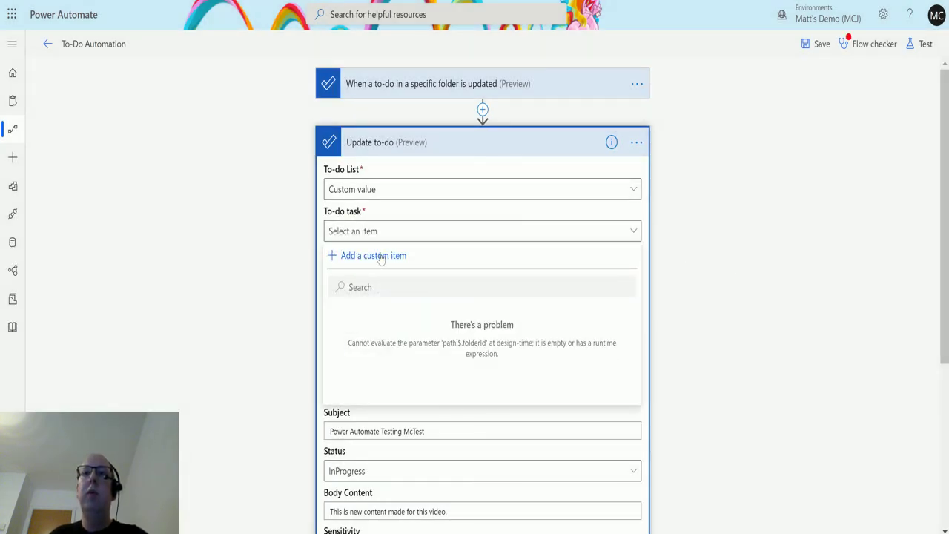
left_click(380, 256)
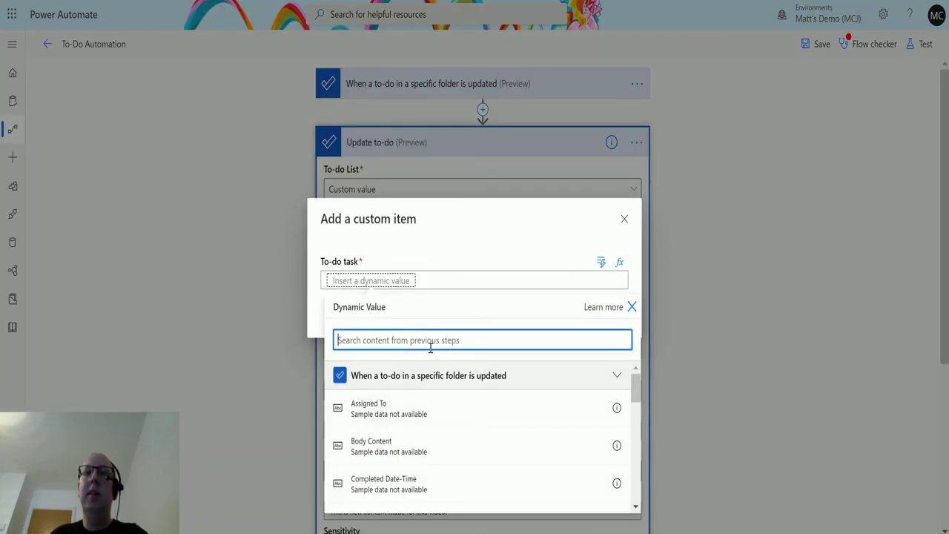
type("id")
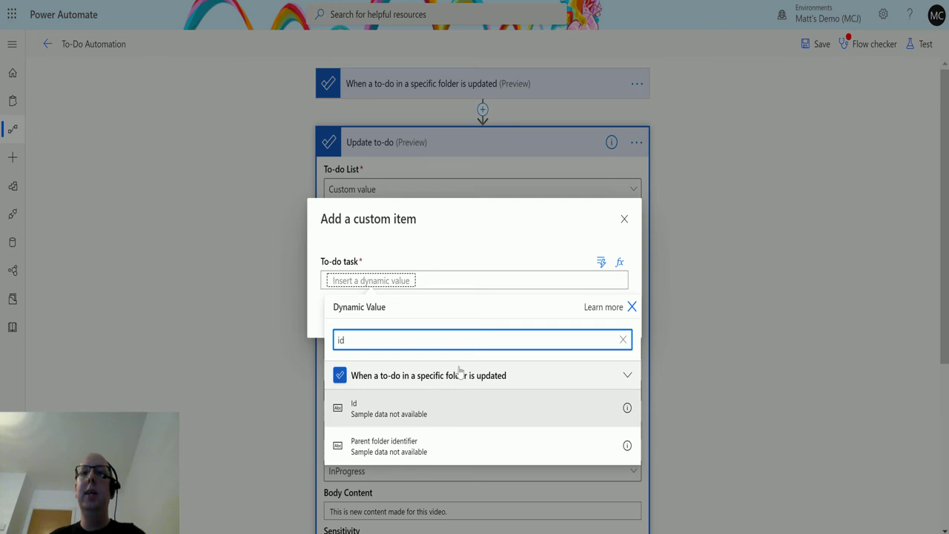
left_click(380, 422)
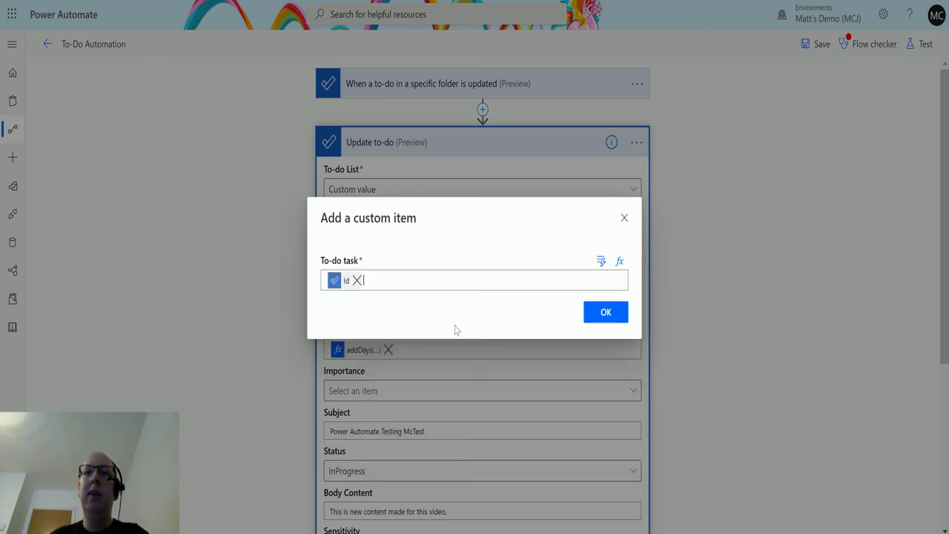
left_click(606, 312)
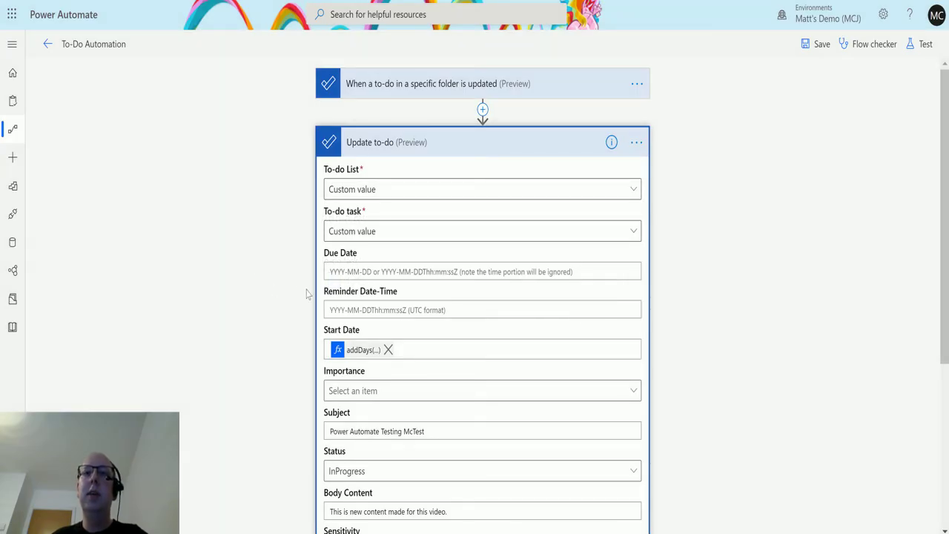
Replace the Subject text with 'Why do we need sunshine'
scroll(402, 339, "down", 2)
left_click_drag(445, 357, 262, 360)
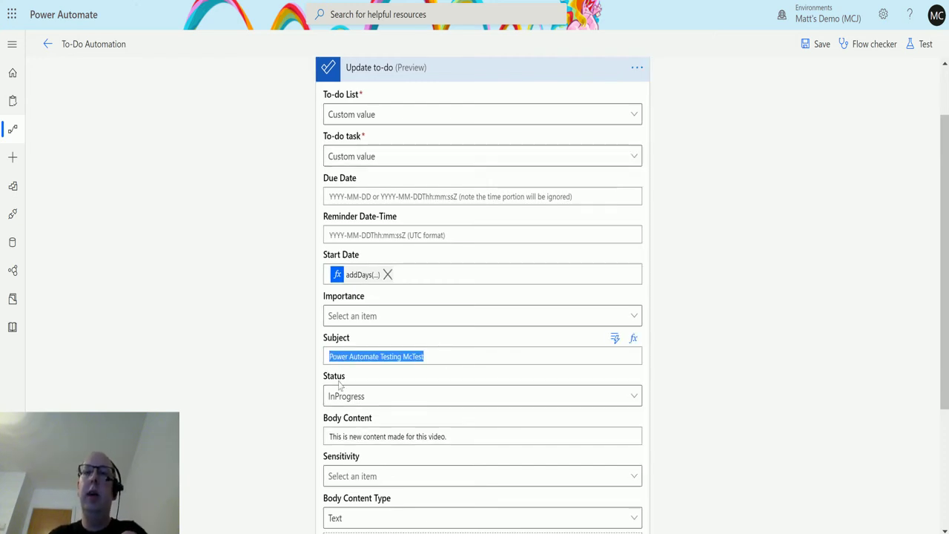
type("Wh")
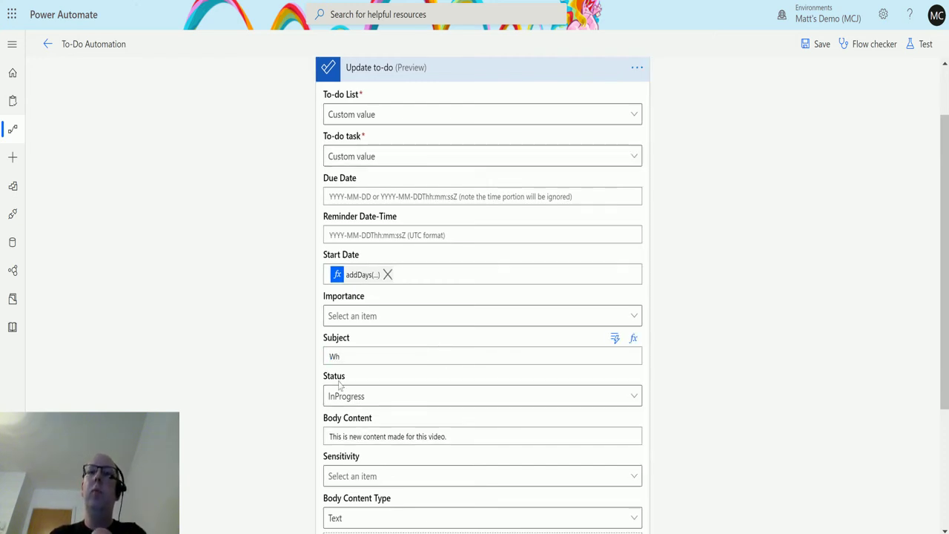
type("y")
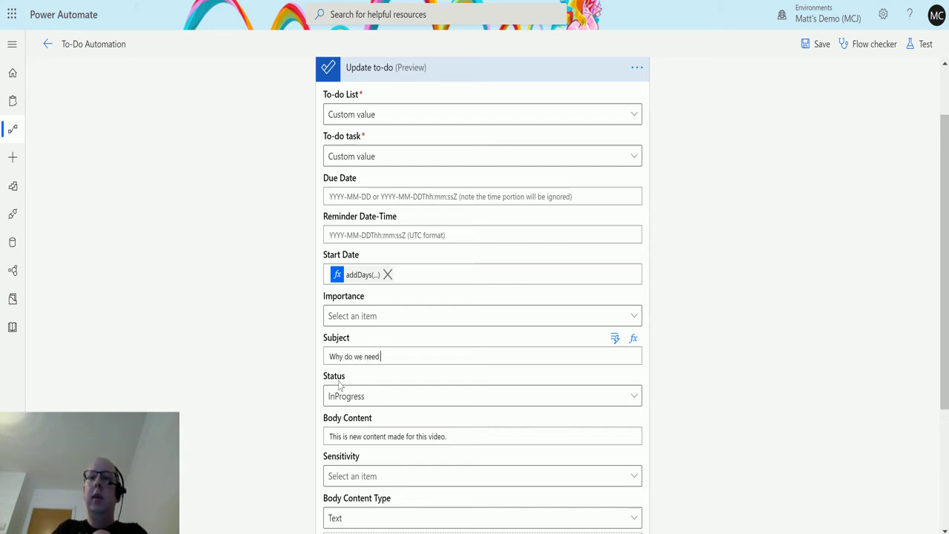
type(" do we need ")
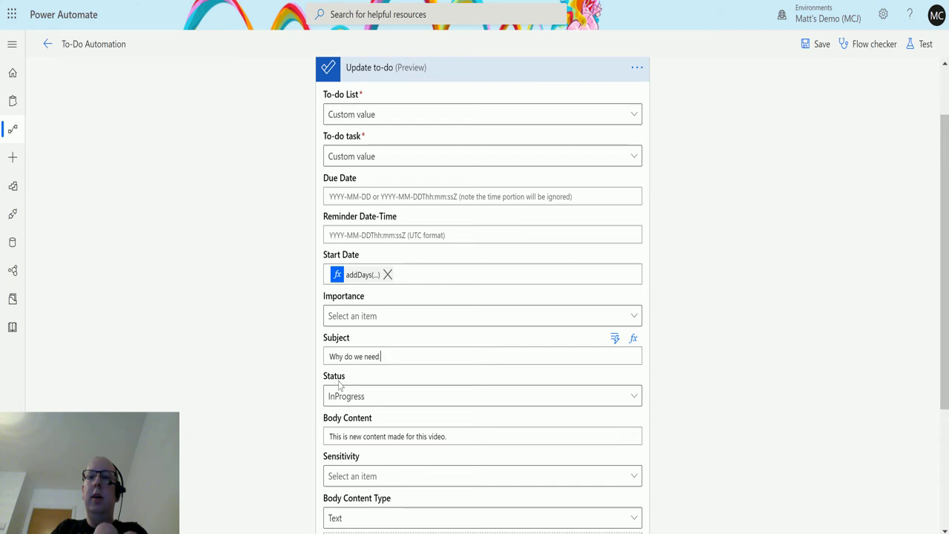
type("sunshin")
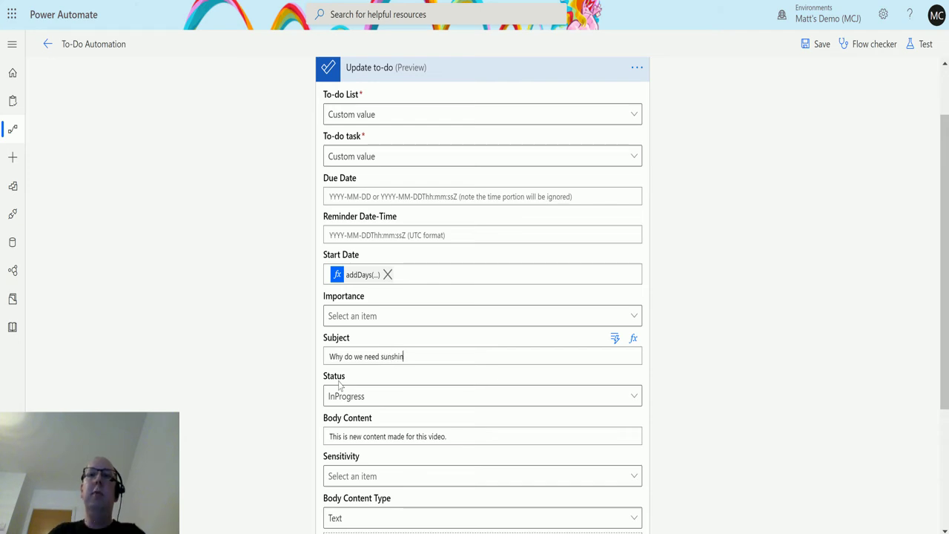
type("e")
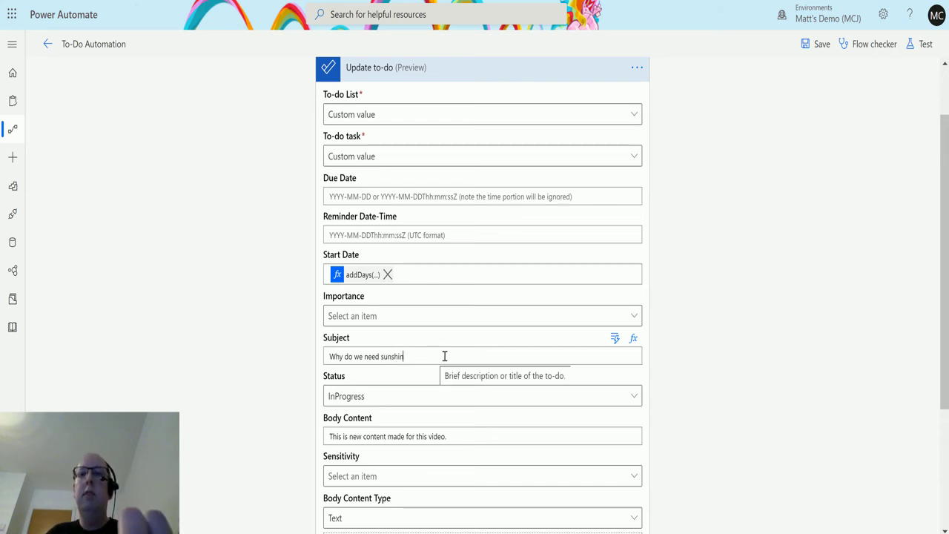
Replace the Body Content text with 'hello world'
scroll(519, 370, "down", 1)
scroll(474, 371, "down", 2)
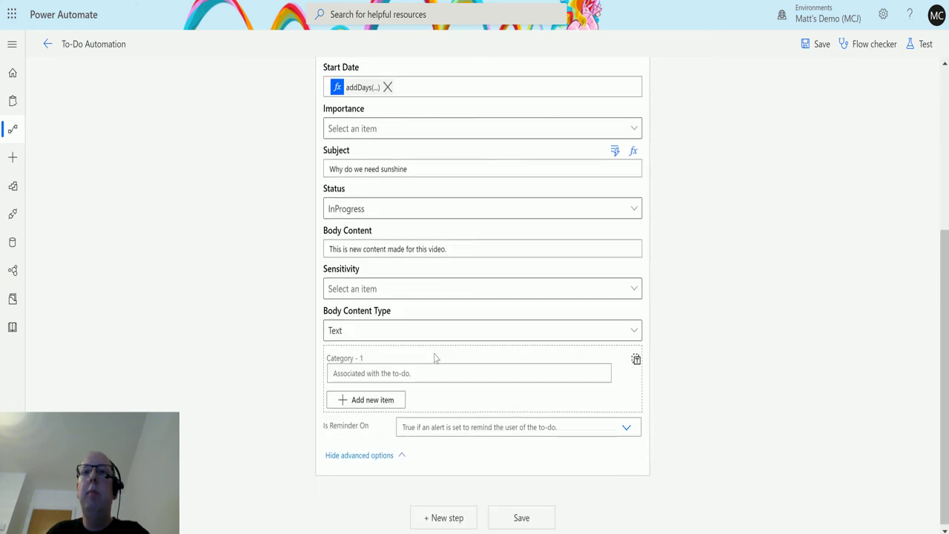
scroll(445, 342, "up", 1)
left_click_drag(465, 321, 274, 334)
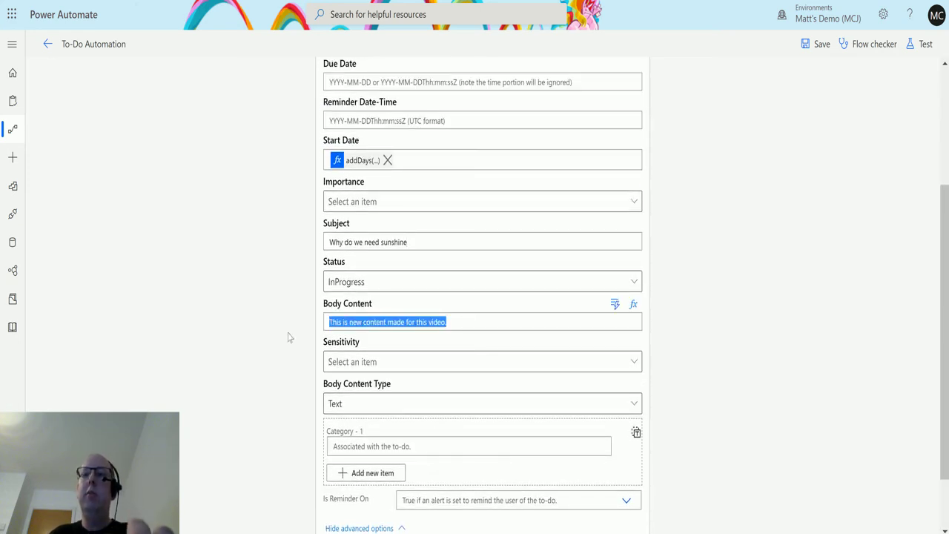
key("BackSpace")
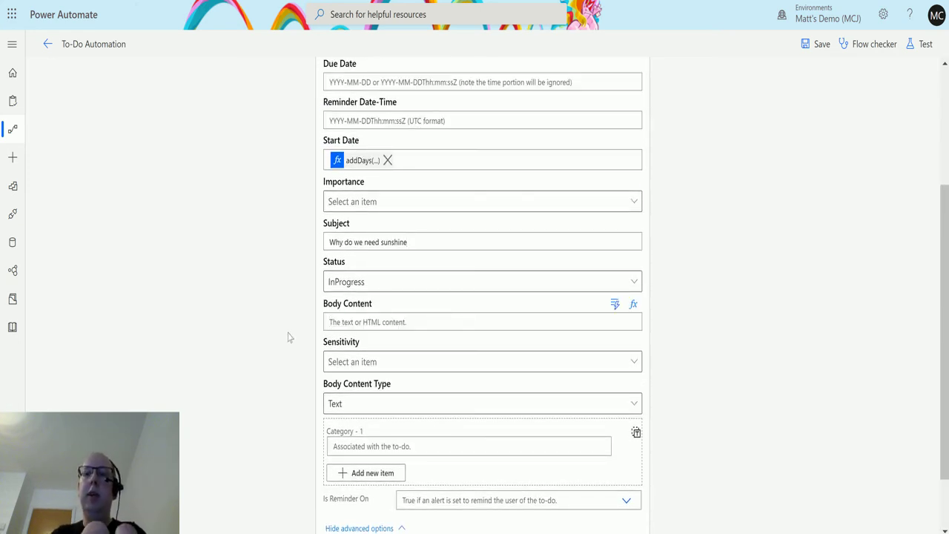
type("hello world")
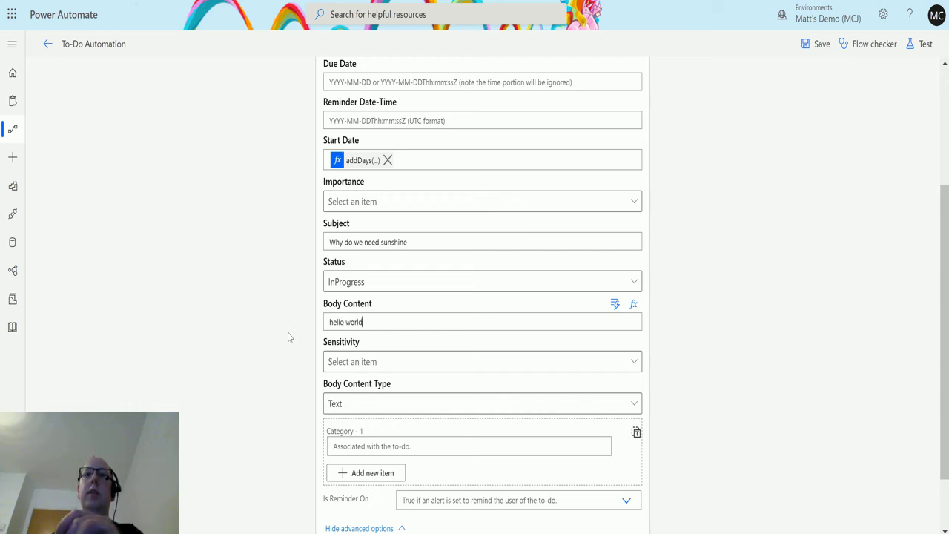
scroll(461, 306, "up", 2)
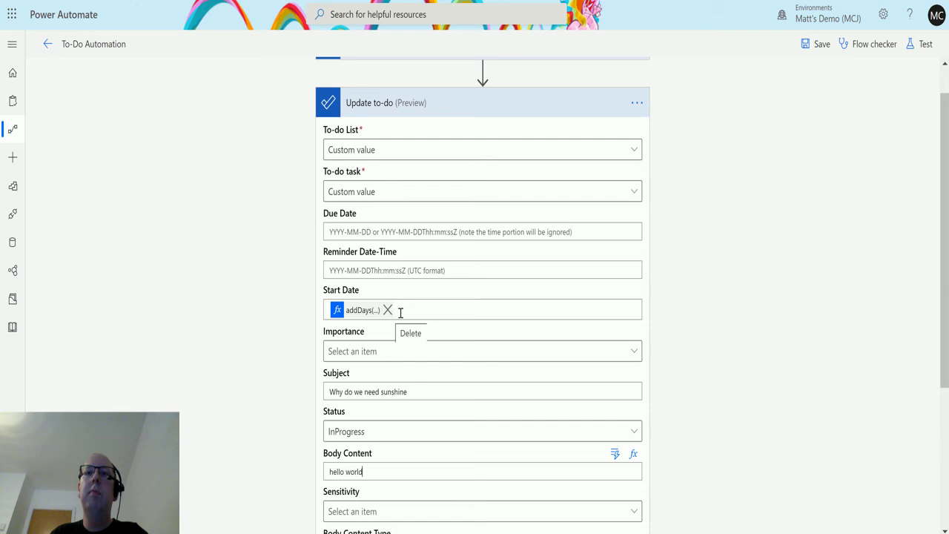
Copy the addDays expression from Start Date and remove it from that field
left_click(363, 310)
key("ctrl+a")
key("ctrl+c")
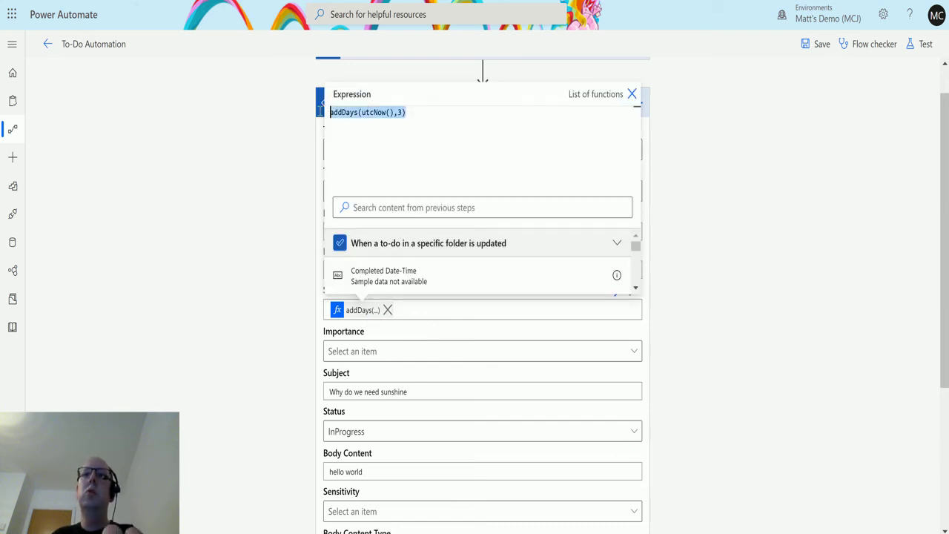
left_click(632, 94)
left_click(387, 310)
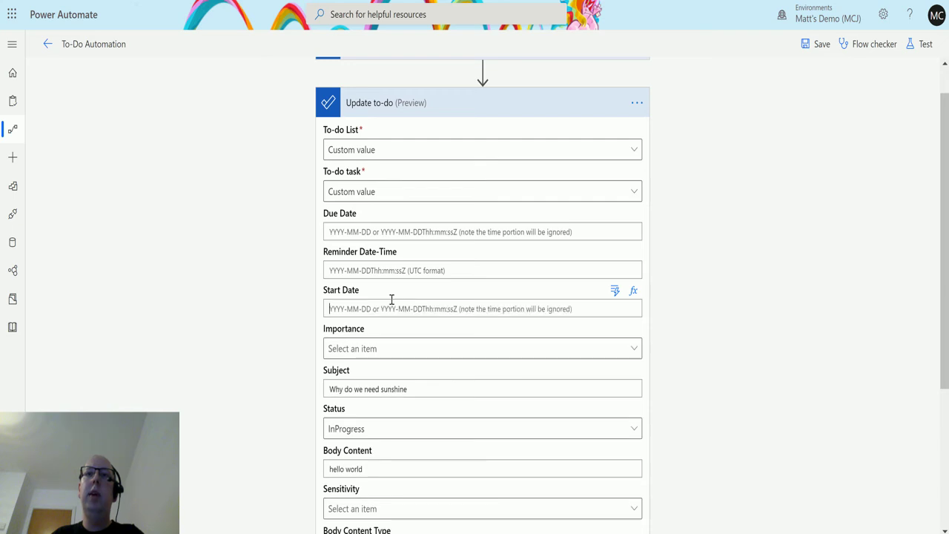
Put addDays(utcNow(),3) into Due Date as an expression
left_click(399, 230)
key("ctrl+v")
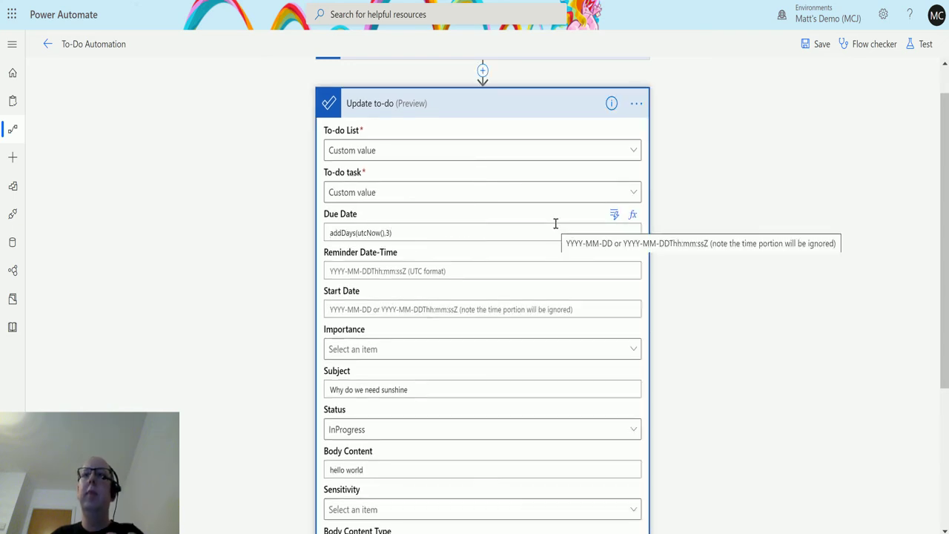
left_click_drag(406, 227, 255, 227)
key("ctrl+c")
key("BackSpace")
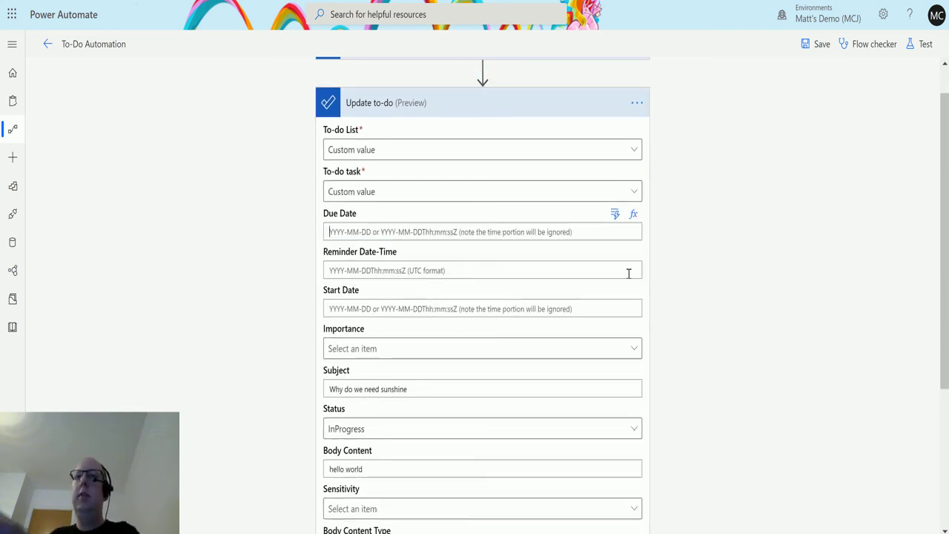
left_click(634, 215)
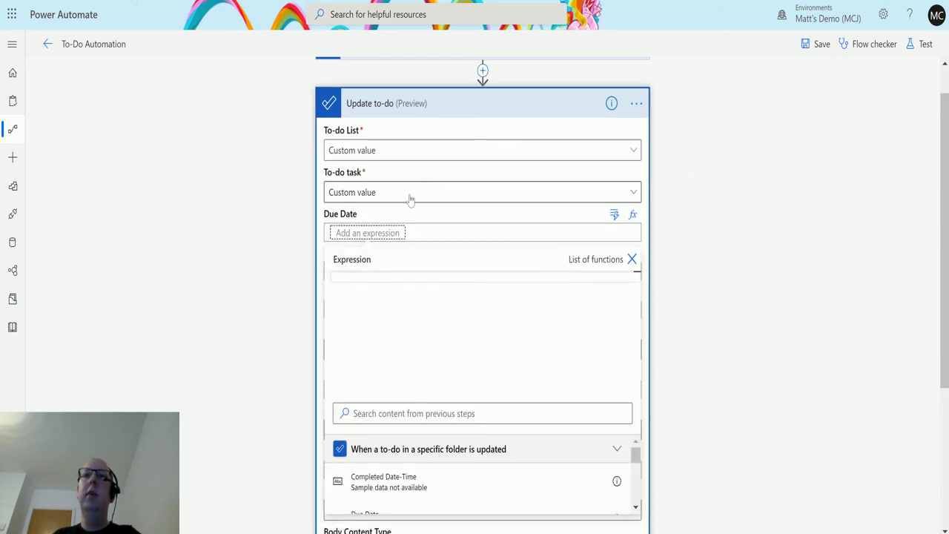
key("ctrl+v")
key("Return")
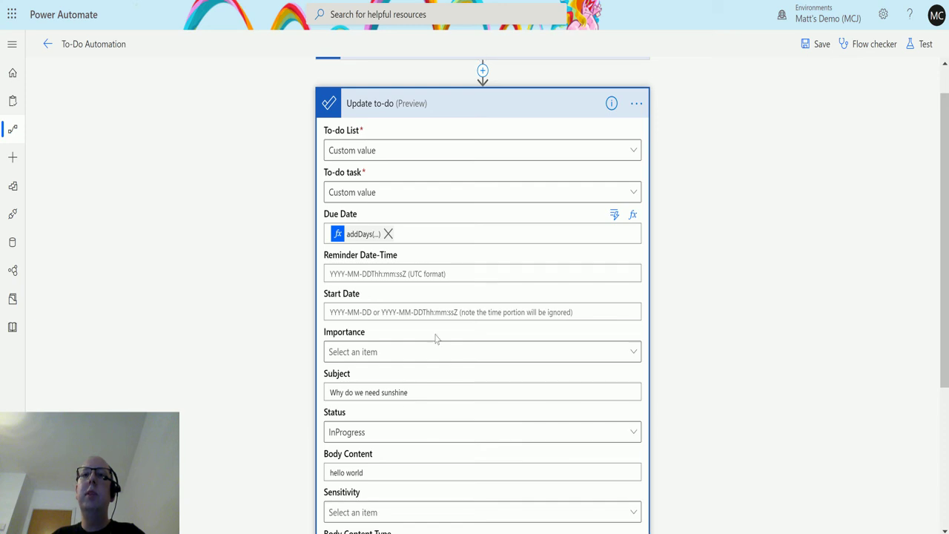
Expand the trigger step to check which list it watches
scroll(534, 305, "down", 2)
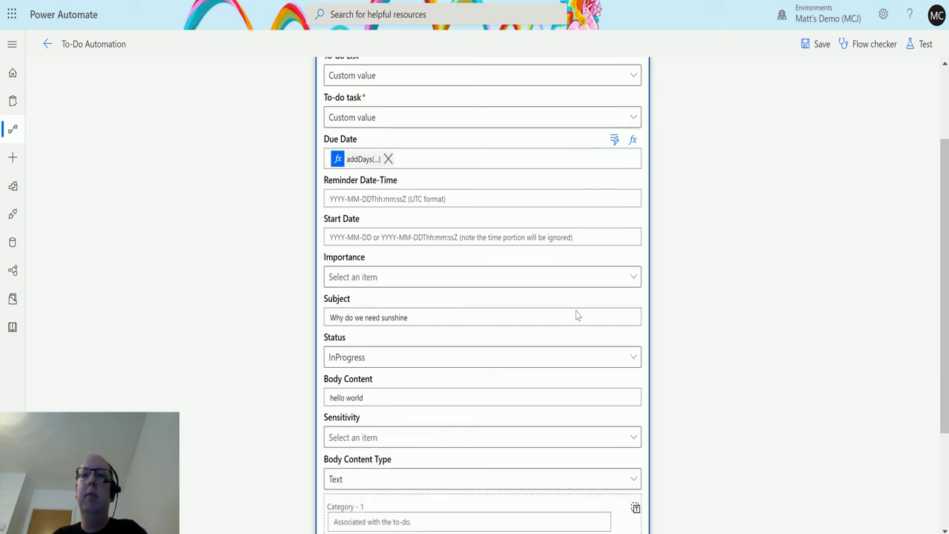
scroll(596, 363, "up", 3)
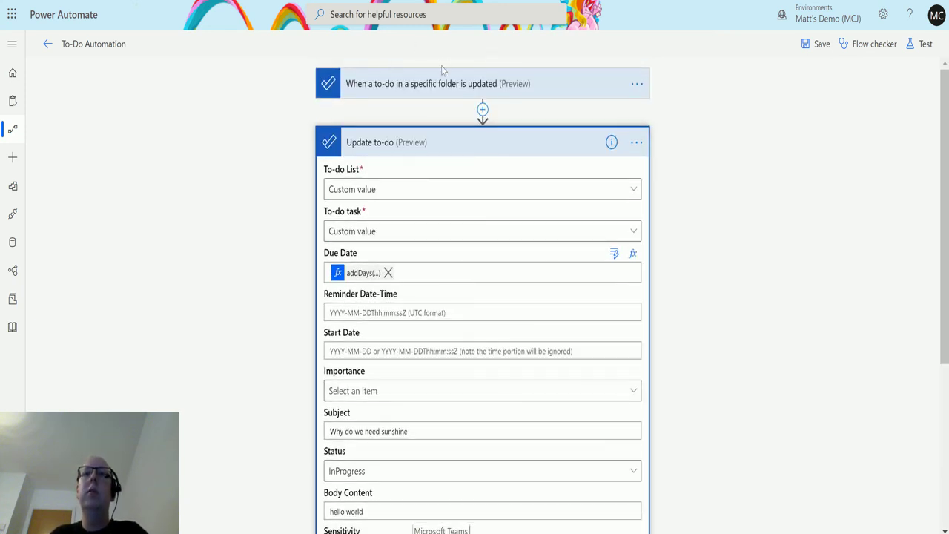
left_click(450, 87)
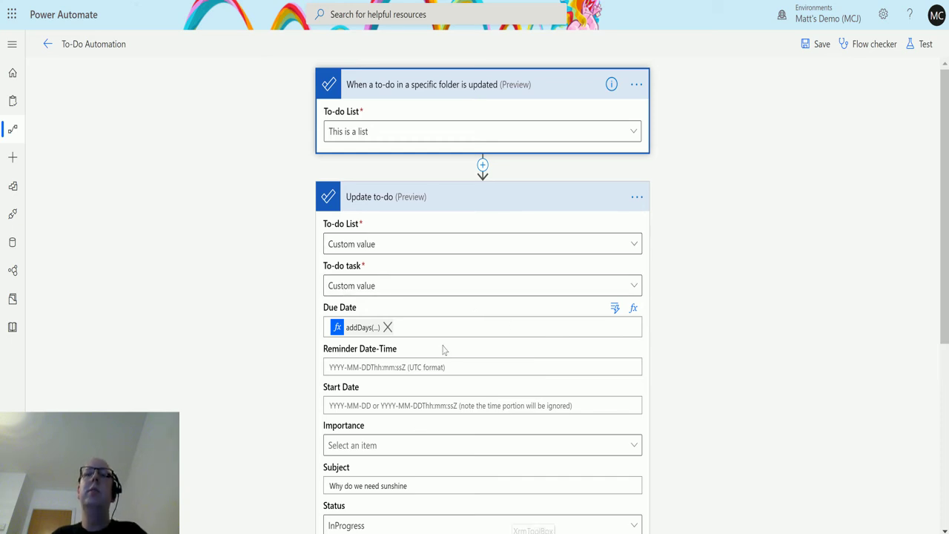
scroll(441, 349, "down", 3)
scroll(367, 356, "down", 1)
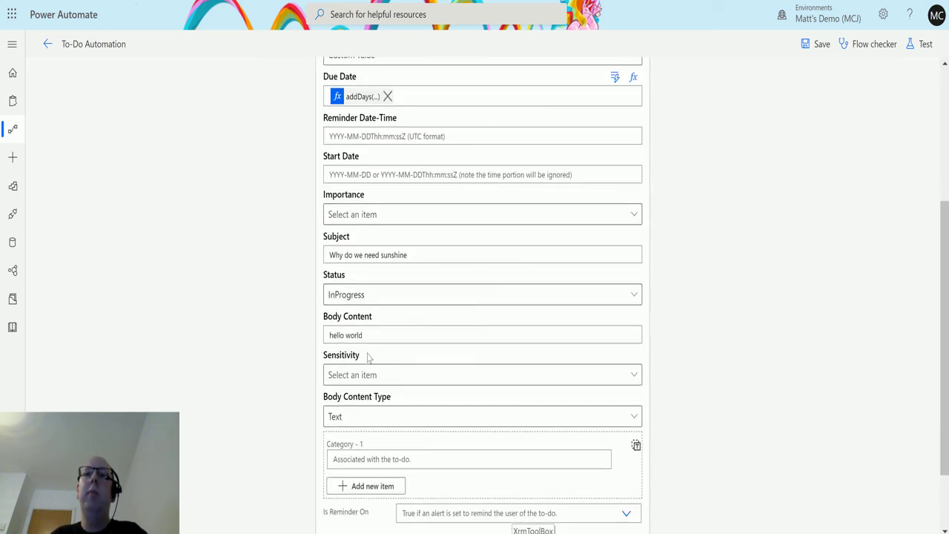
scroll(396, 324, "up", 4)
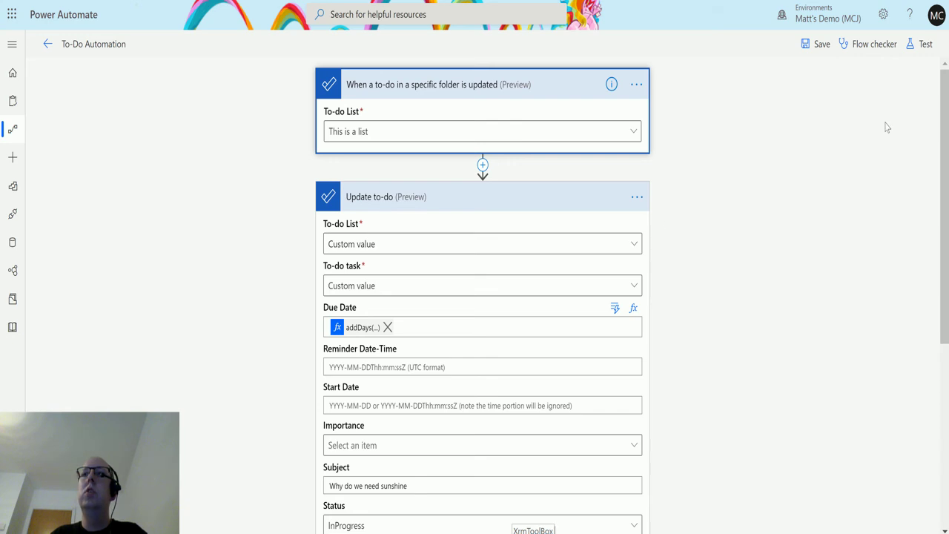
Save the flow and start a manual test using 'I'll perform the trigger action'
left_click(921, 44)
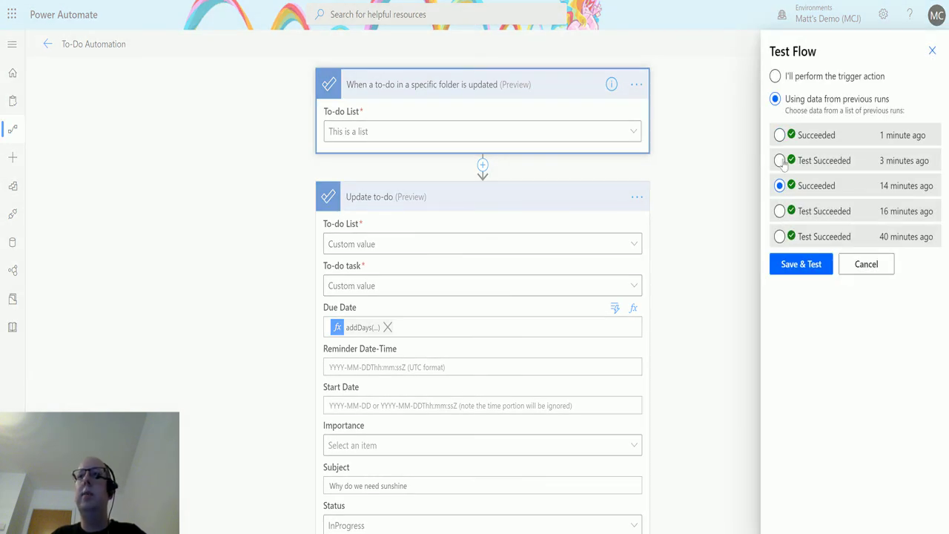
left_click(806, 77)
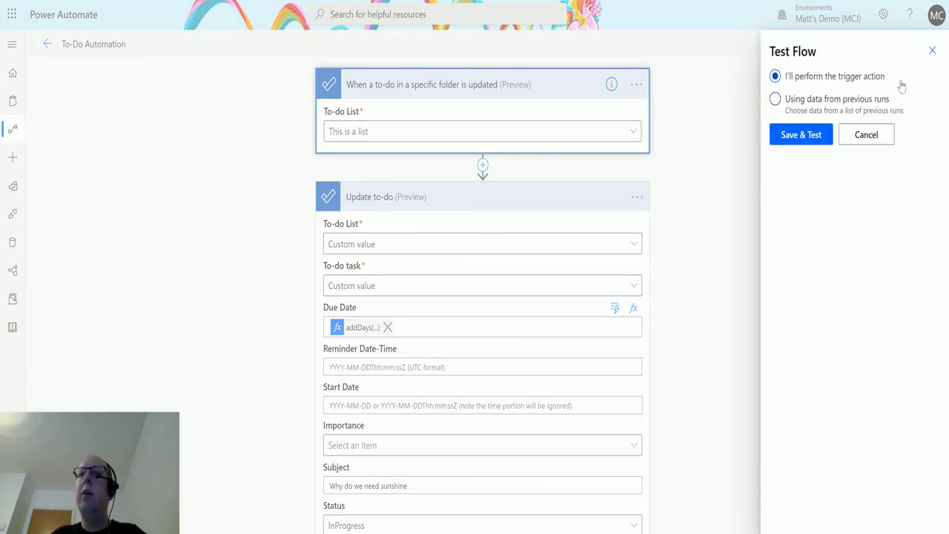
left_click(806, 134)
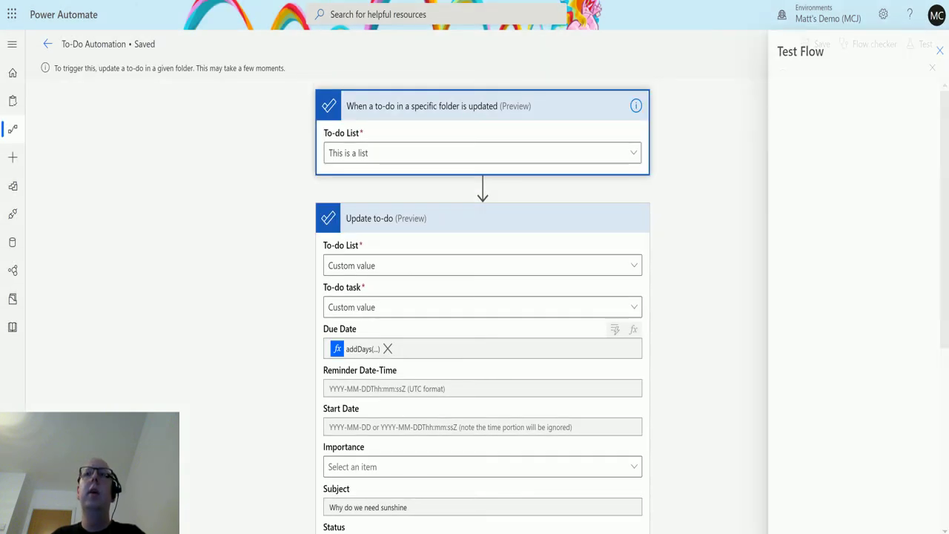
In To Do, set New Task's reminder to Tomorrow, 9:00 AM
key("alt+Tab")
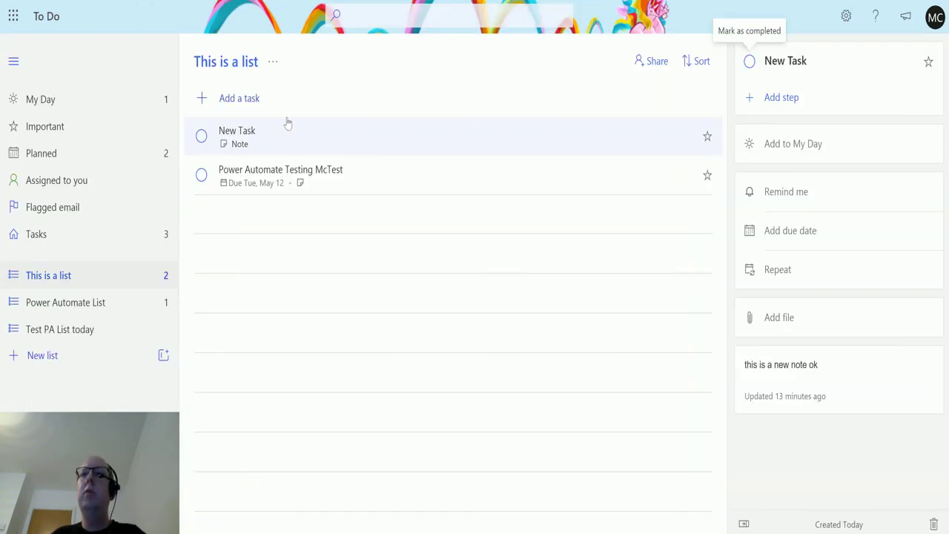
left_click(830, 369)
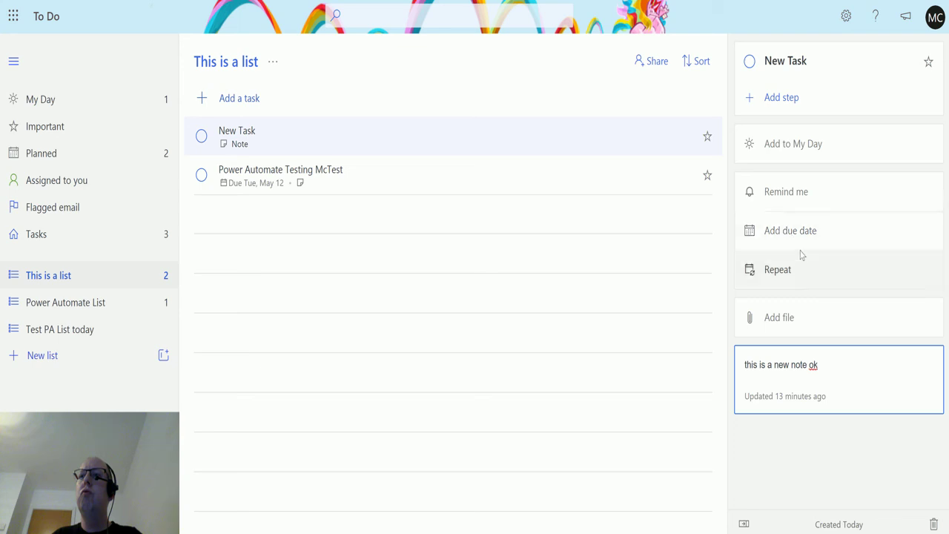
left_click(771, 196)
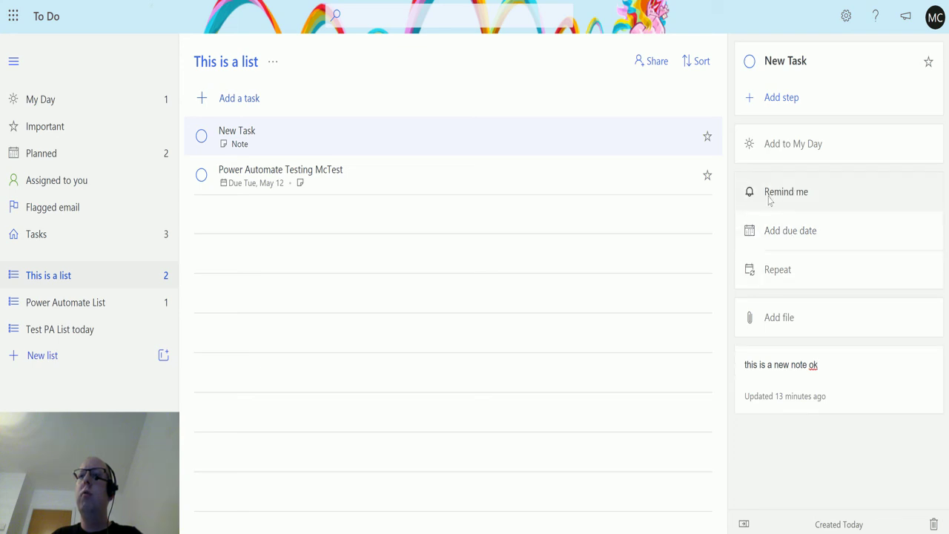
left_click(829, 295)
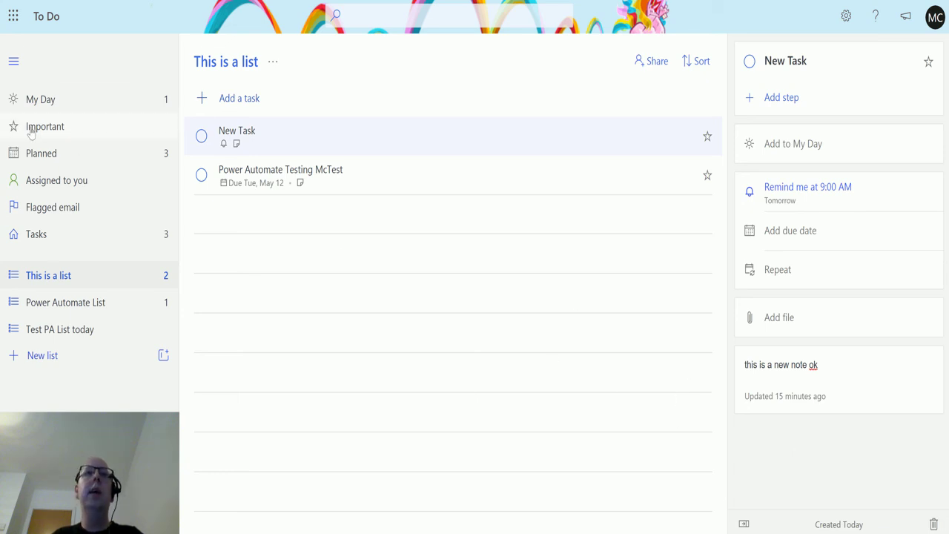
Check the successful flow run in Power Automate, then return to To Do
key("alt+Tab")
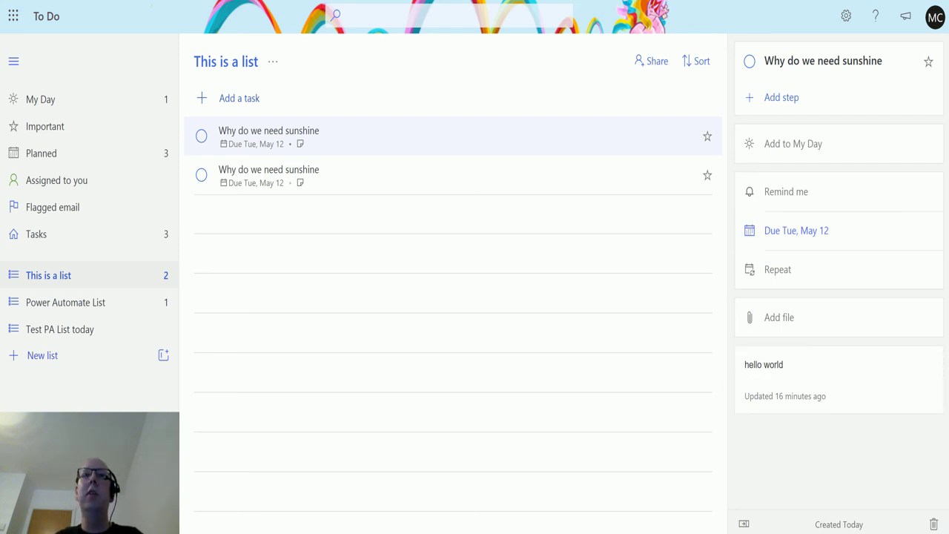
key("alt+Tab")
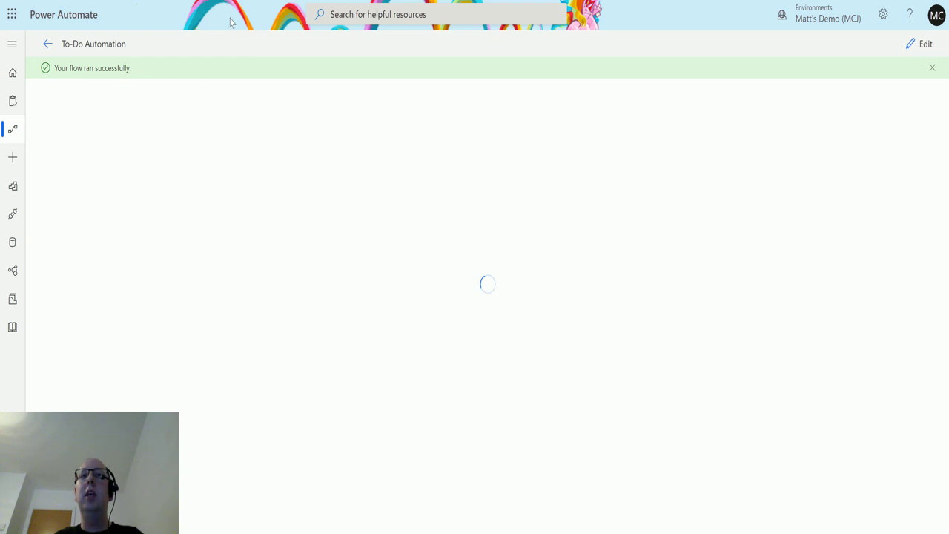
key("alt+Tab")
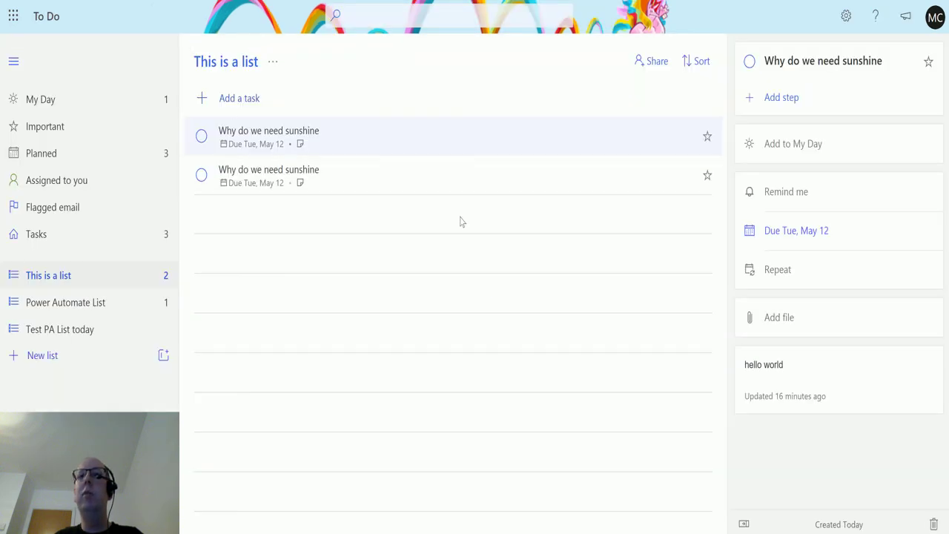
Compare both 'Why do we need sunshine' tasks, each due Tue, May 12 with note 'hello world'
left_click(408, 174)
left_click(424, 146)
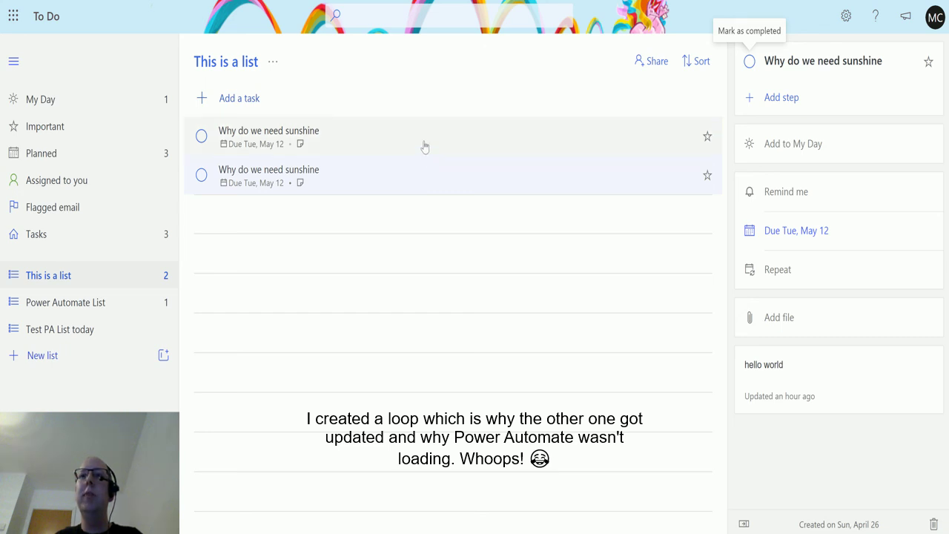
left_click(413, 191)
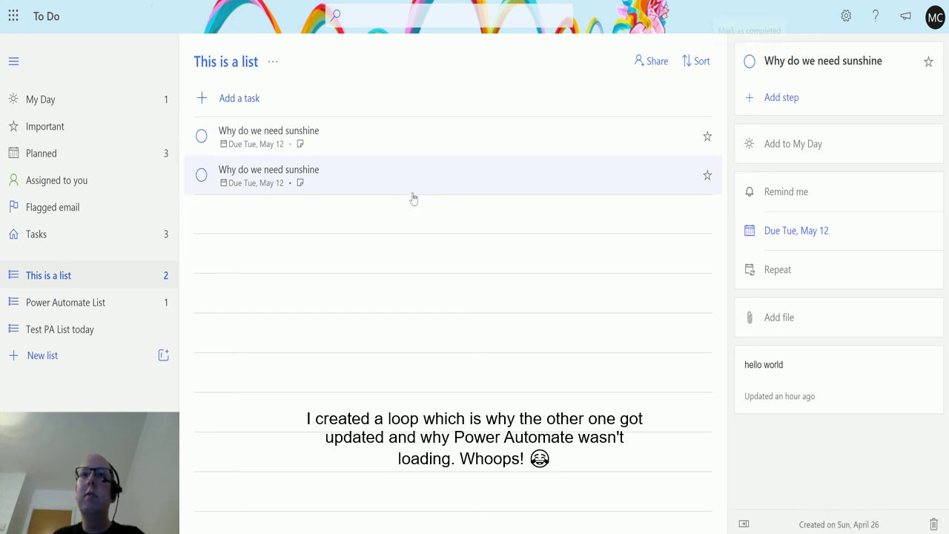